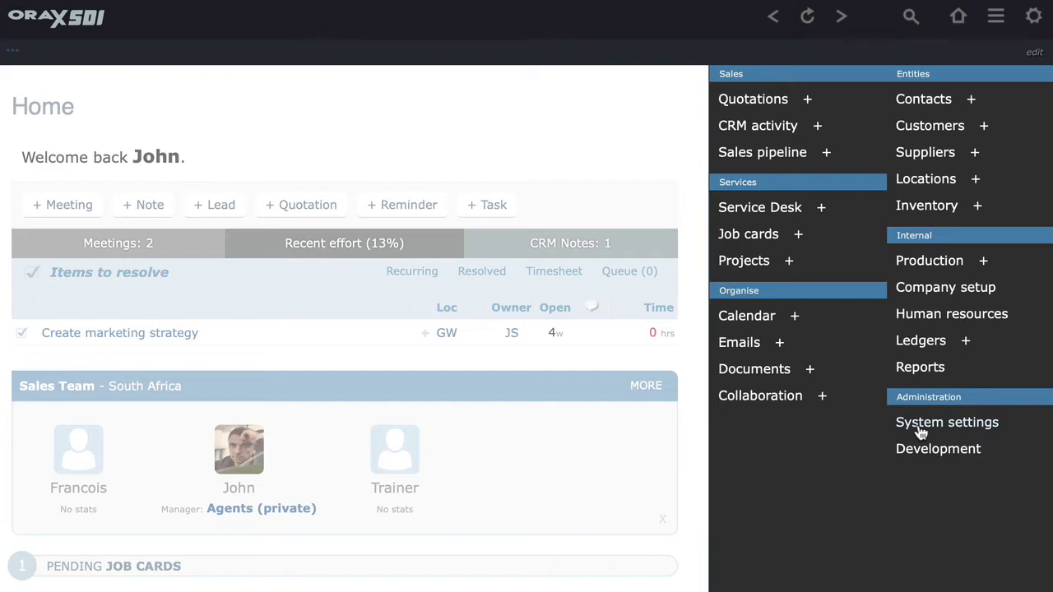
- Open the system settings and look at the Service Desk options under the assignment and notification parameters
{"action": "left_click", "coordinate": [920, 428]}
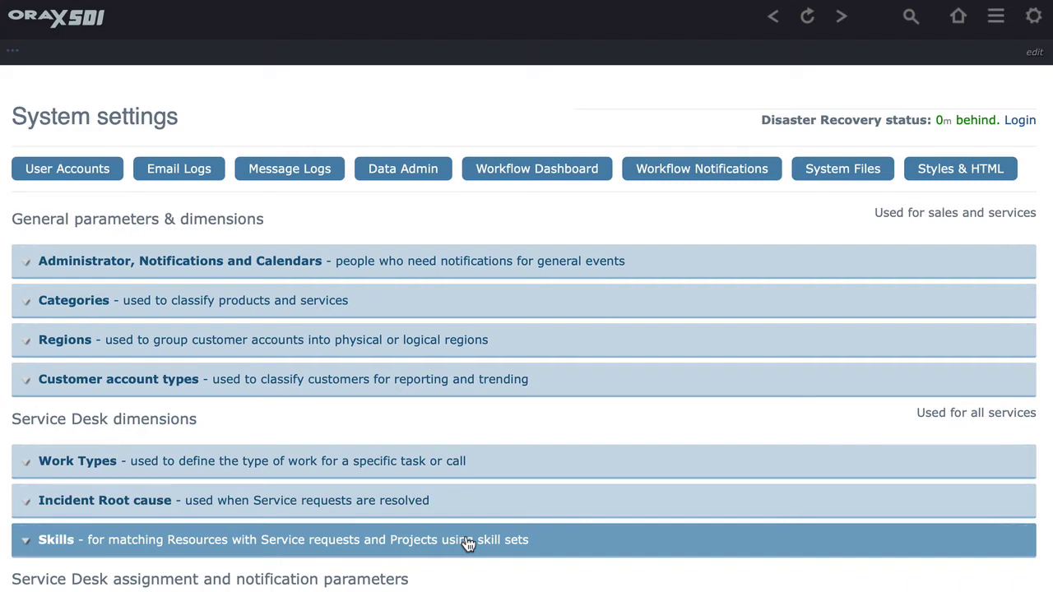
{"action": "scroll", "coordinate": [482, 541], "scroll_direction": "down", "scroll_amount": 2}
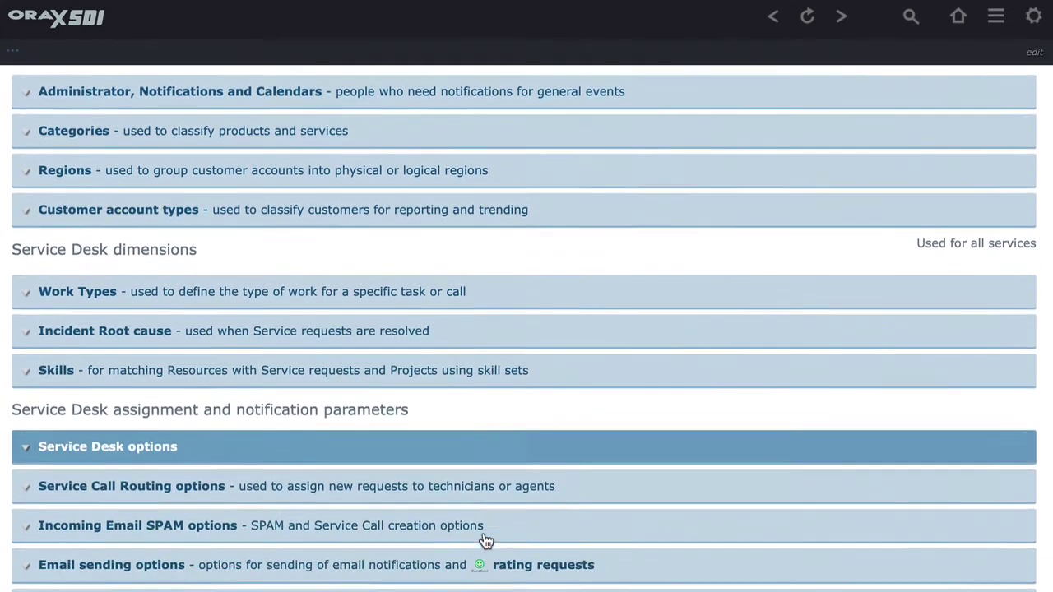
{"action": "scroll", "coordinate": [485, 541], "scroll_direction": "down", "scroll_amount": 1}
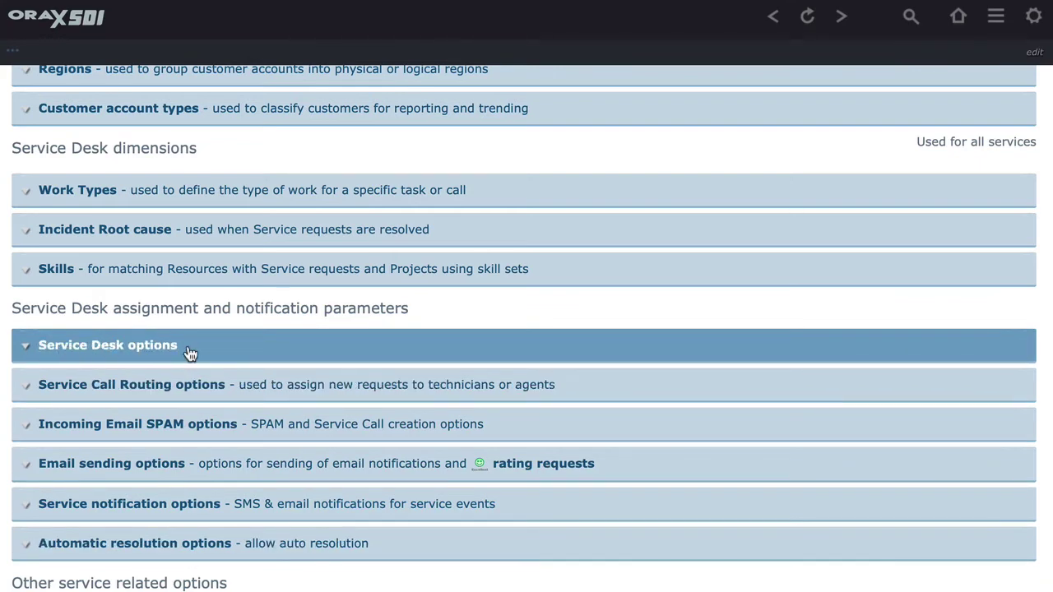
{"action": "left_click", "coordinate": [189, 353]}
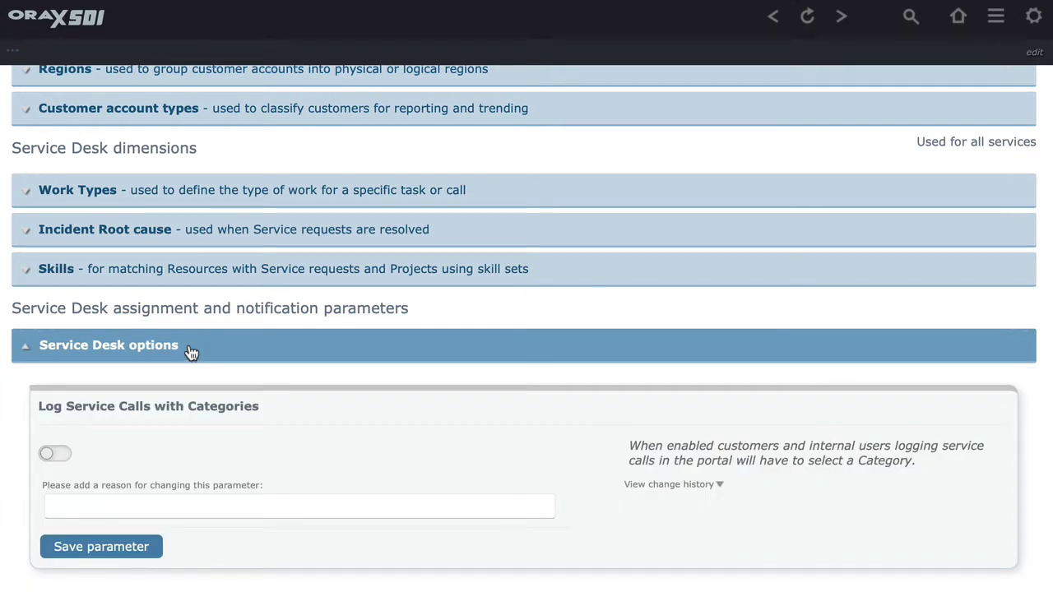
{"action": "left_click", "coordinate": [194, 348]}
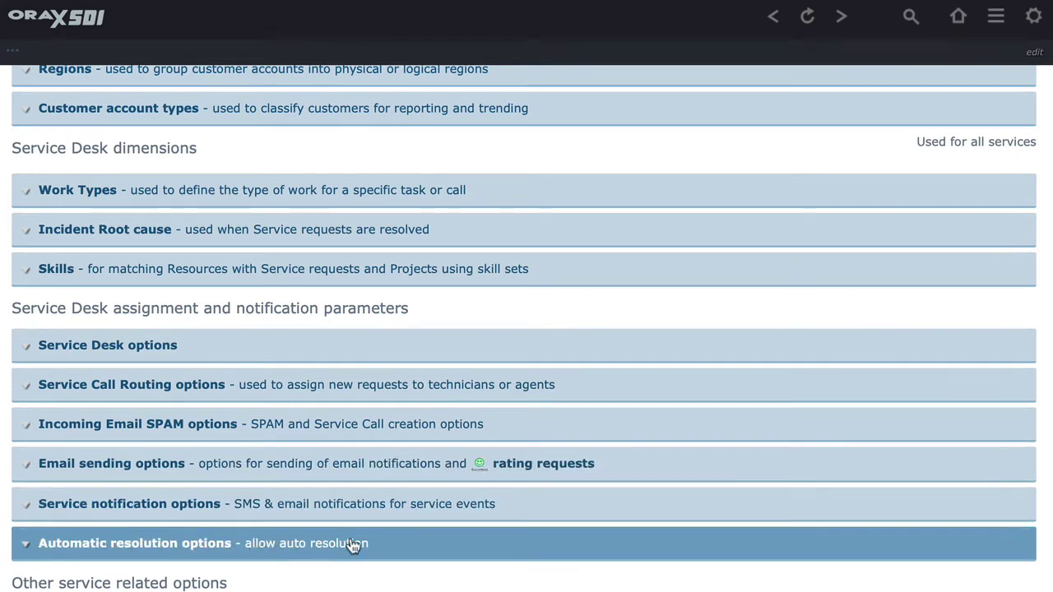
- Look through the remaining service, portal and Human Resources option groups in the system settings
{"action": "scroll", "coordinate": [353, 546], "scroll_direction": "down", "scroll_amount": 1}
{"action": "scroll", "coordinate": [353, 546], "scroll_direction": "down", "scroll_amount": 4}
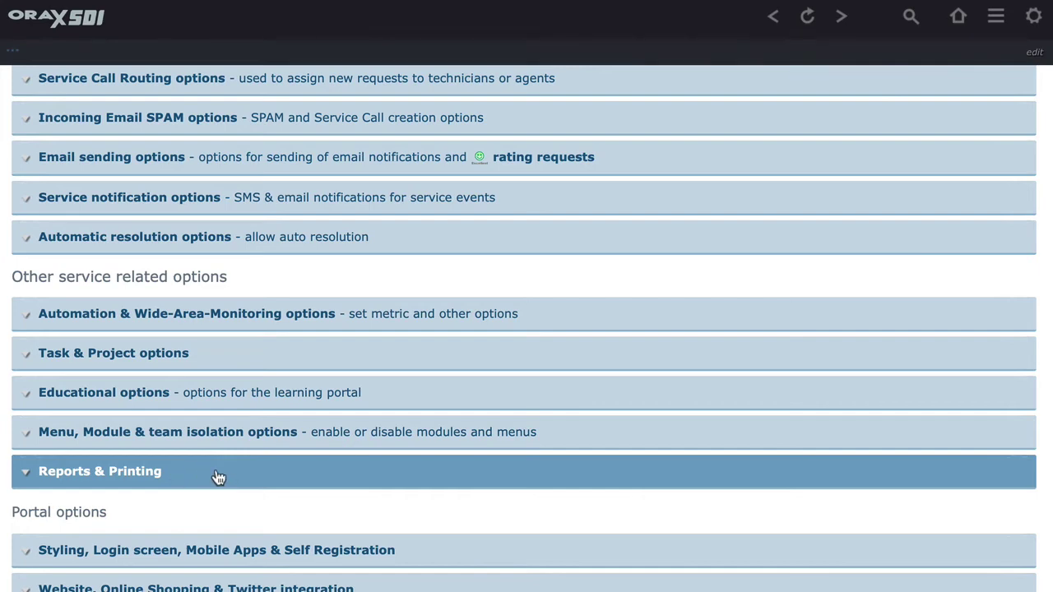
{"action": "scroll", "coordinate": [216, 526], "scroll_direction": "down", "scroll_amount": 2}
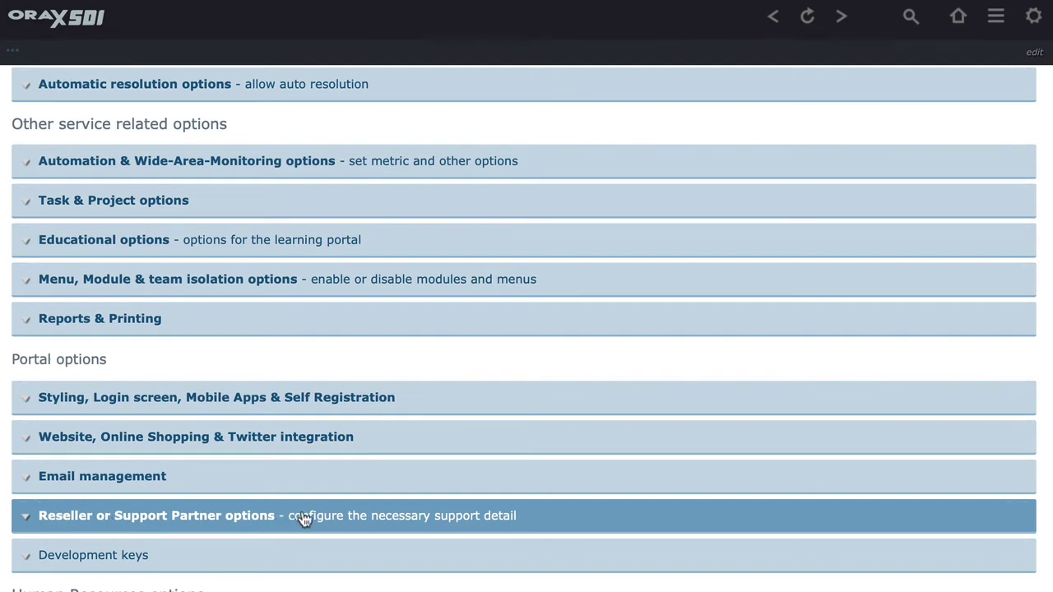
{"action": "scroll", "coordinate": [306, 520], "scroll_direction": "down", "scroll_amount": 1}
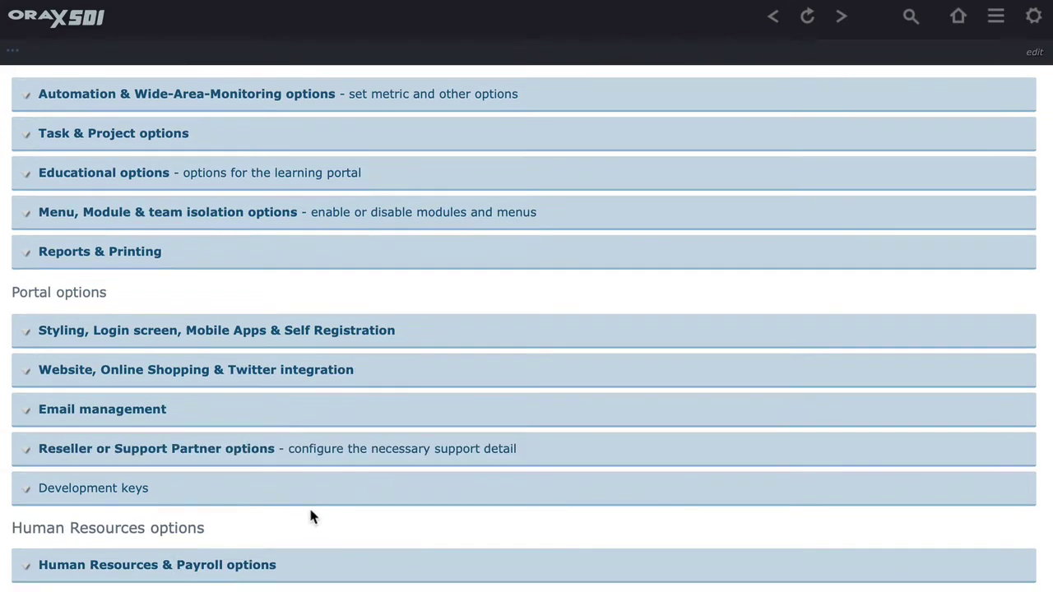
{"action": "scroll", "coordinate": [308, 518], "scroll_direction": "up", "scroll_amount": 8}
{"action": "scroll", "coordinate": [308, 518], "scroll_direction": "up", "scroll_amount": 2}
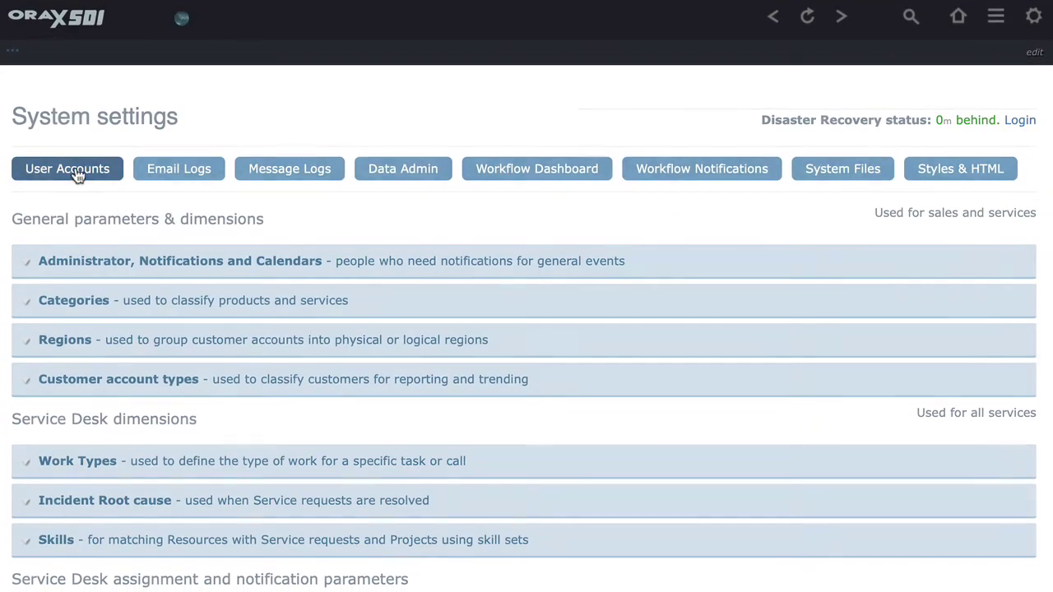
- Open the user accounts and examine which ones are of the Internal or NONHUMAN type
{"action": "left_click", "coordinate": [78, 171]}
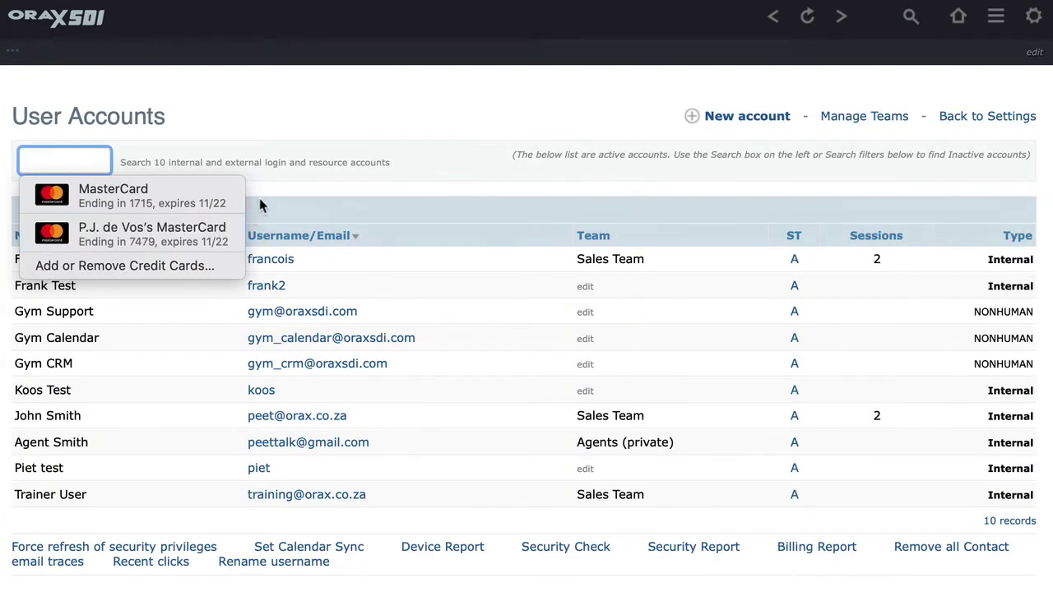
{"action": "left_click", "coordinate": [278, 163]}
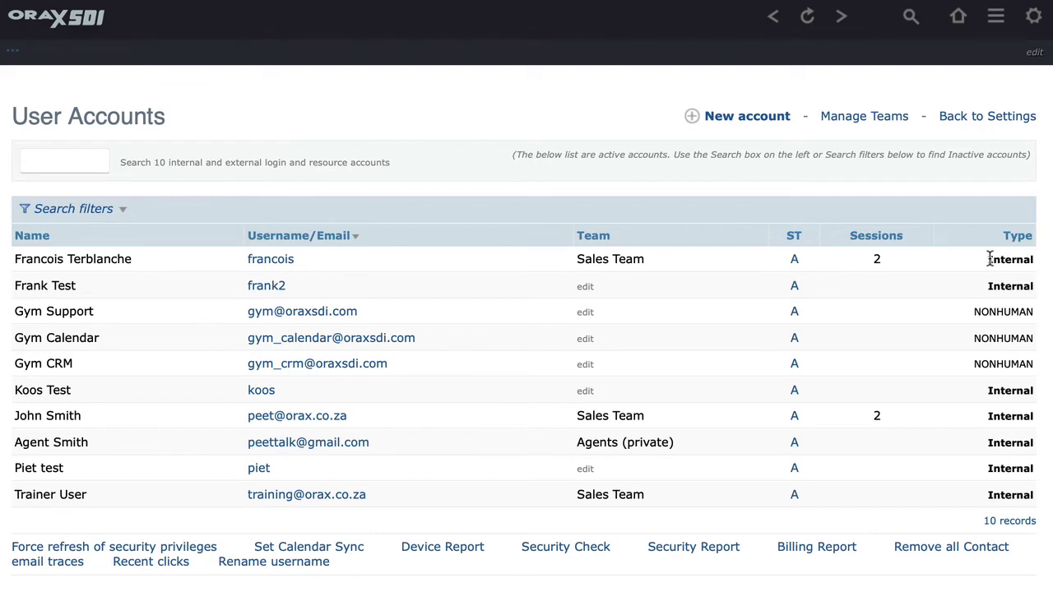
{"action": "left_click_drag", "start_coordinate": [987, 259], "coordinate": [1025, 288]}
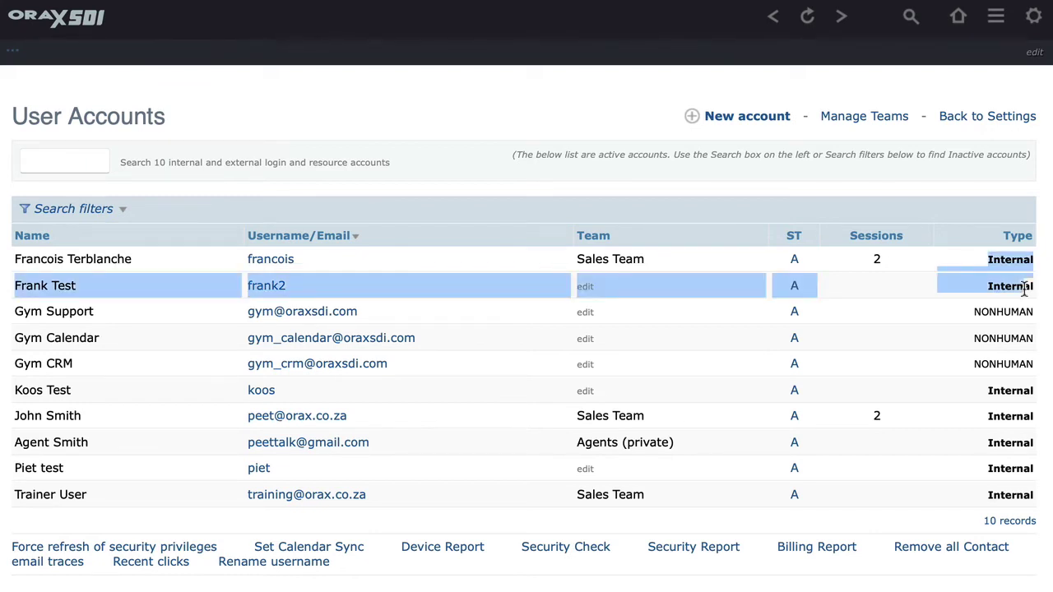
{"action": "left_click", "coordinate": [1022, 260]}
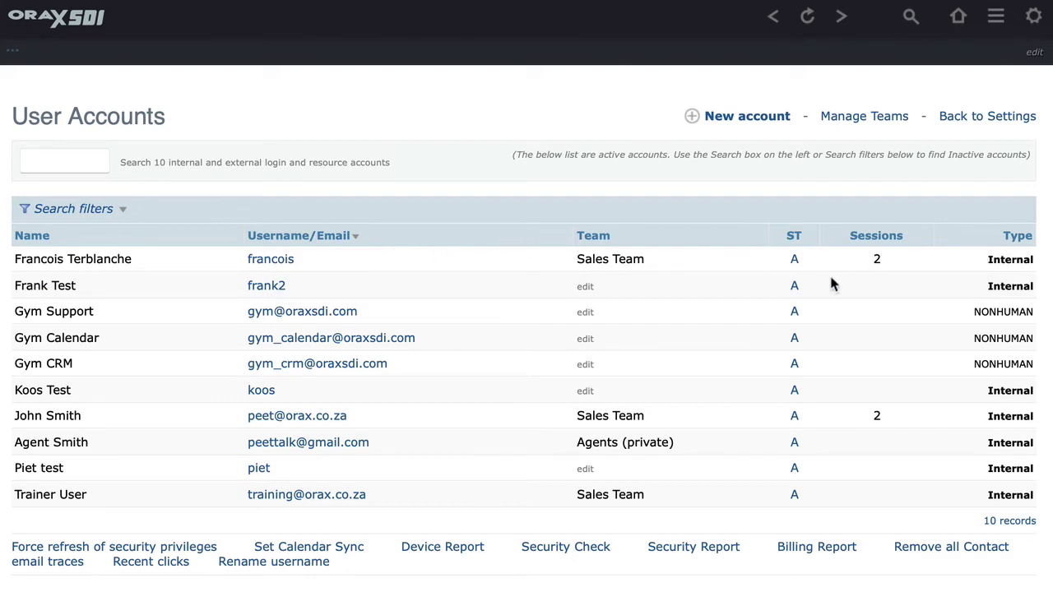
{"action": "double_click", "coordinate": [1005, 311]}
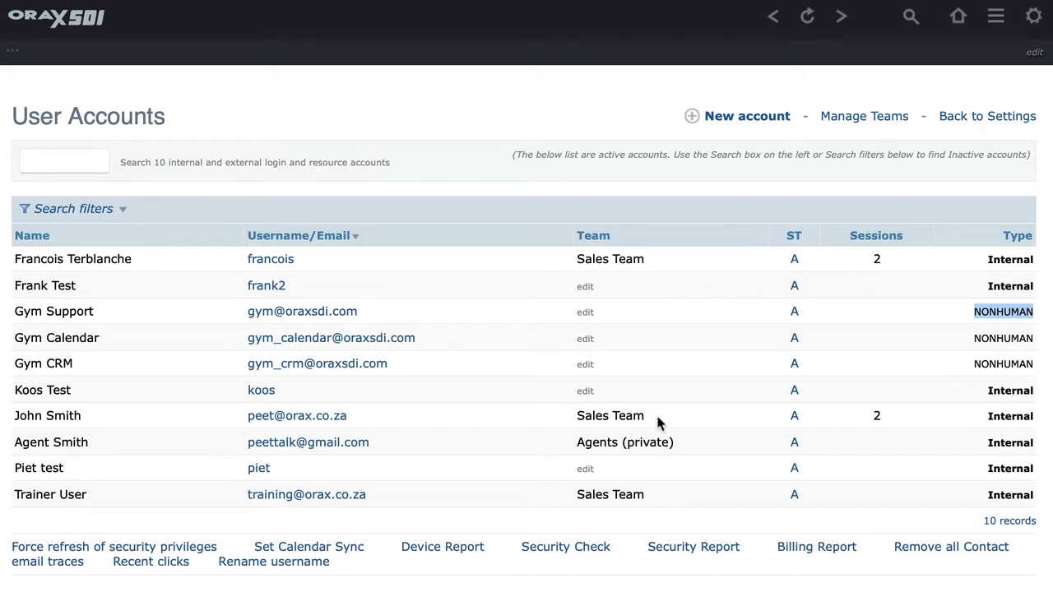
- Examine the internal teams with their members, managers and parent teams, and return to the user accounts
{"action": "left_click", "coordinate": [851, 117]}
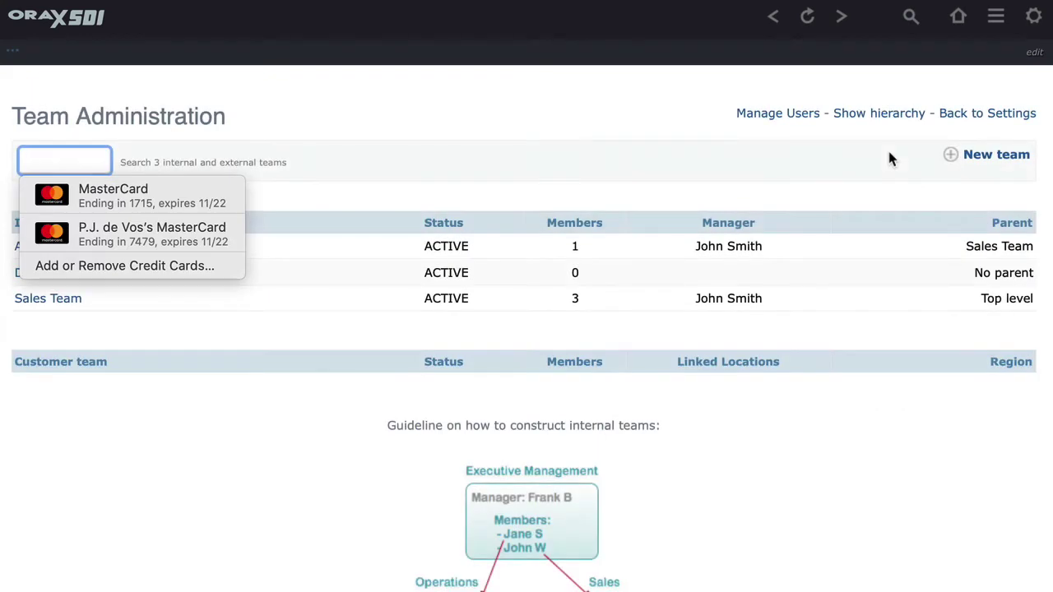
{"action": "left_click", "coordinate": [889, 152]}
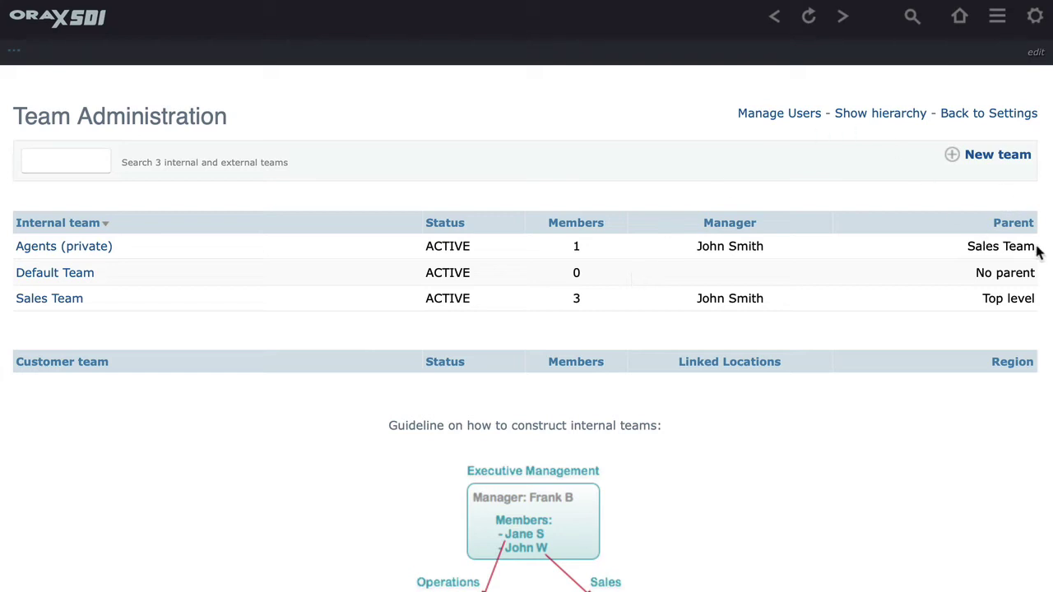
{"action": "left_click", "coordinate": [794, 121]}
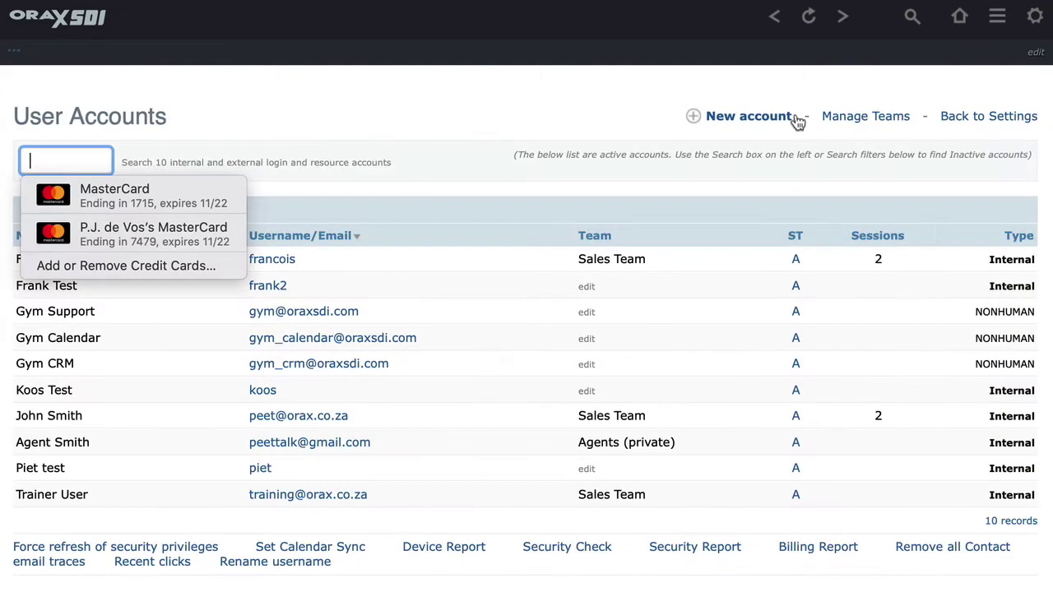
{"action": "left_click", "coordinate": [398, 145]}
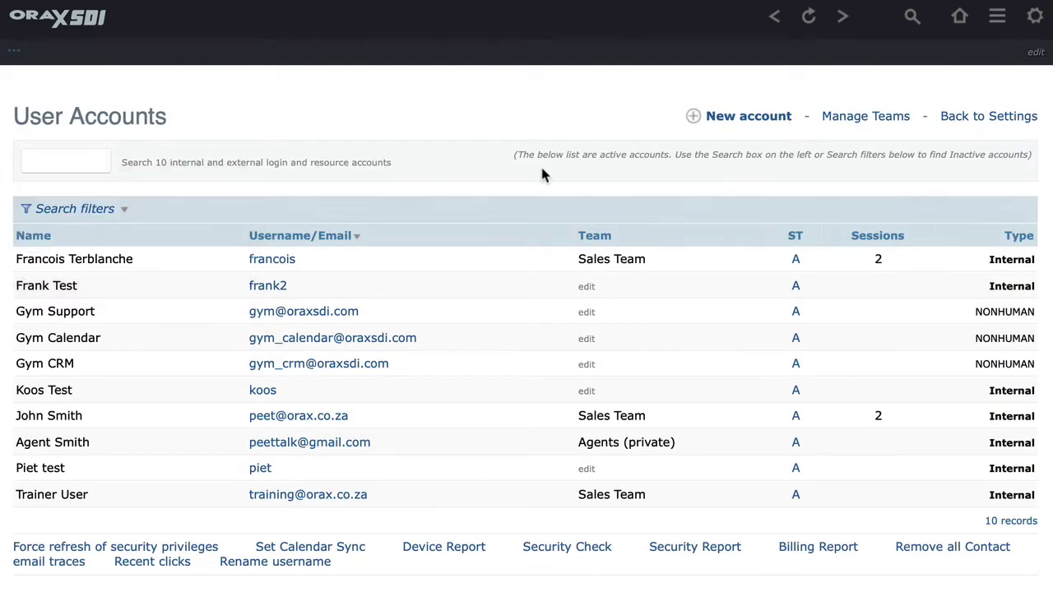
- View the blank form for a new user account and return to the account list
{"action": "left_click", "coordinate": [731, 122]}
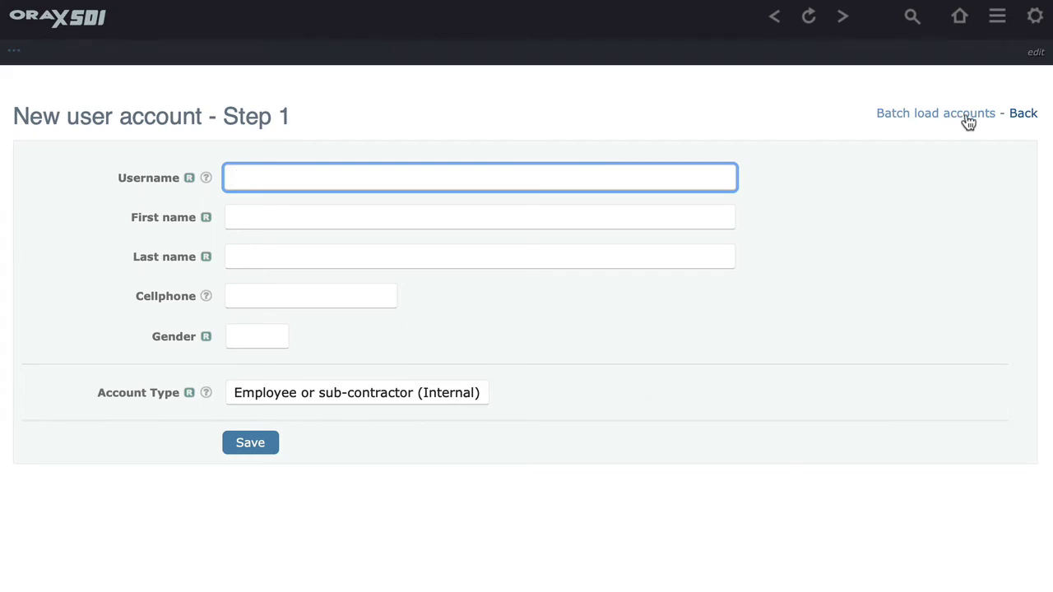
{"action": "left_click", "coordinate": [1022, 117]}
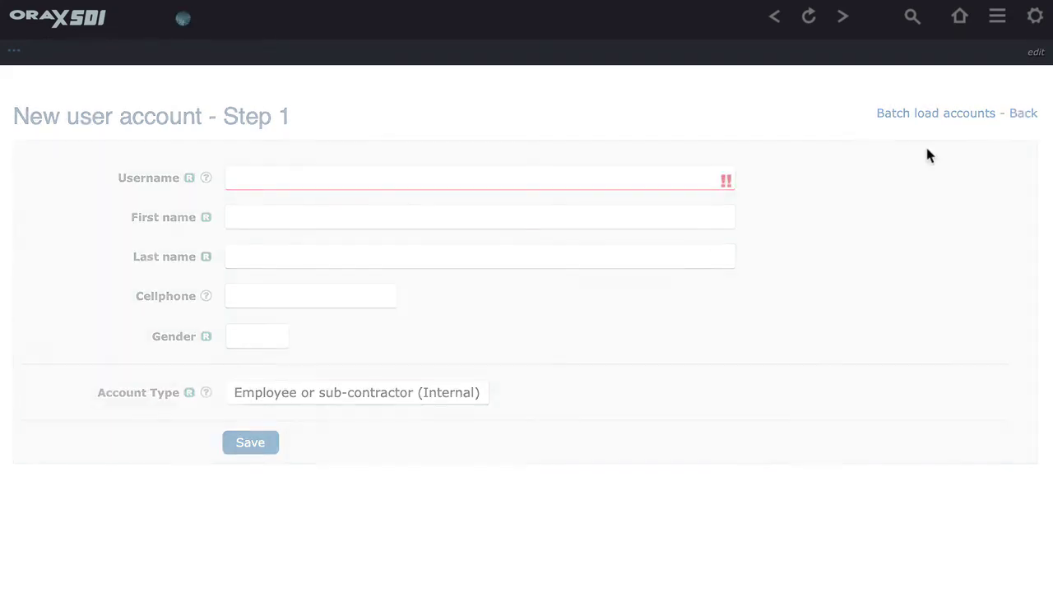
{"action": "left_click", "coordinate": [237, 308]}
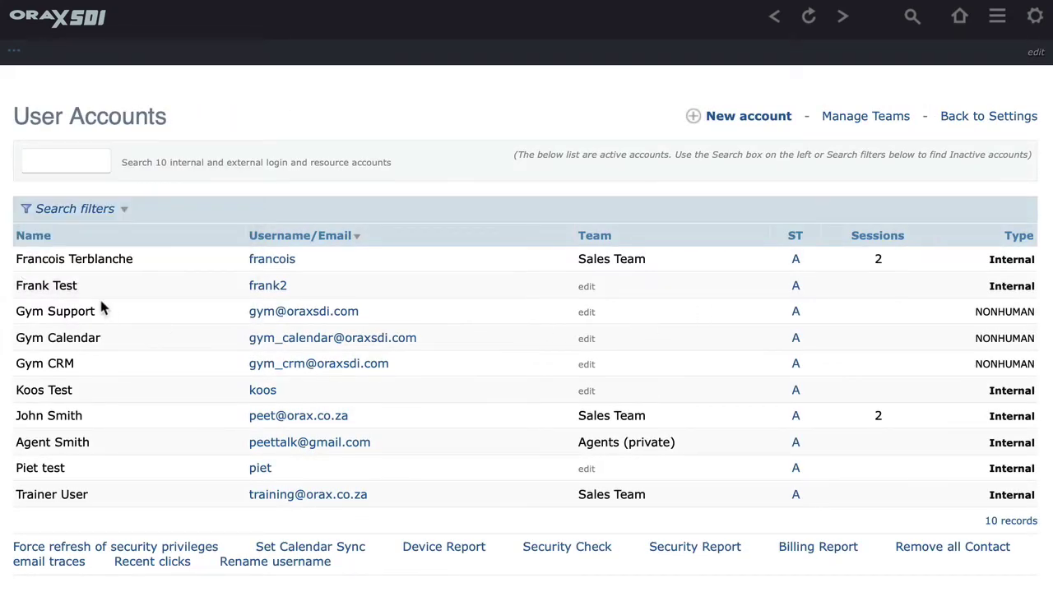
- Open the second user account in the list and check its account type and the available account status choices
{"action": "left_click", "coordinate": [278, 288]}
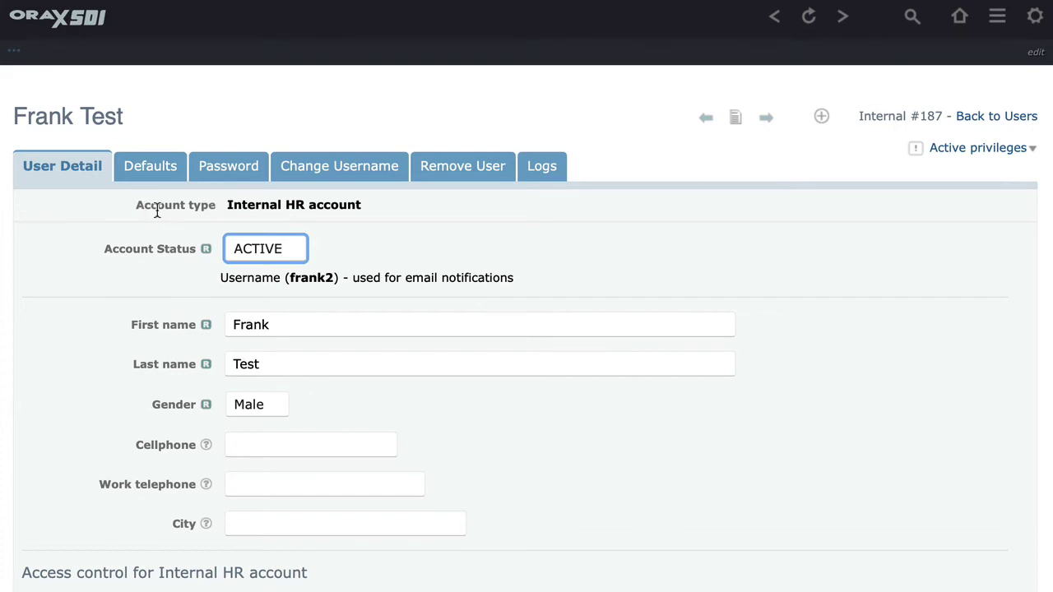
{"action": "left_click_drag", "start_coordinate": [229, 204], "coordinate": [355, 206]}
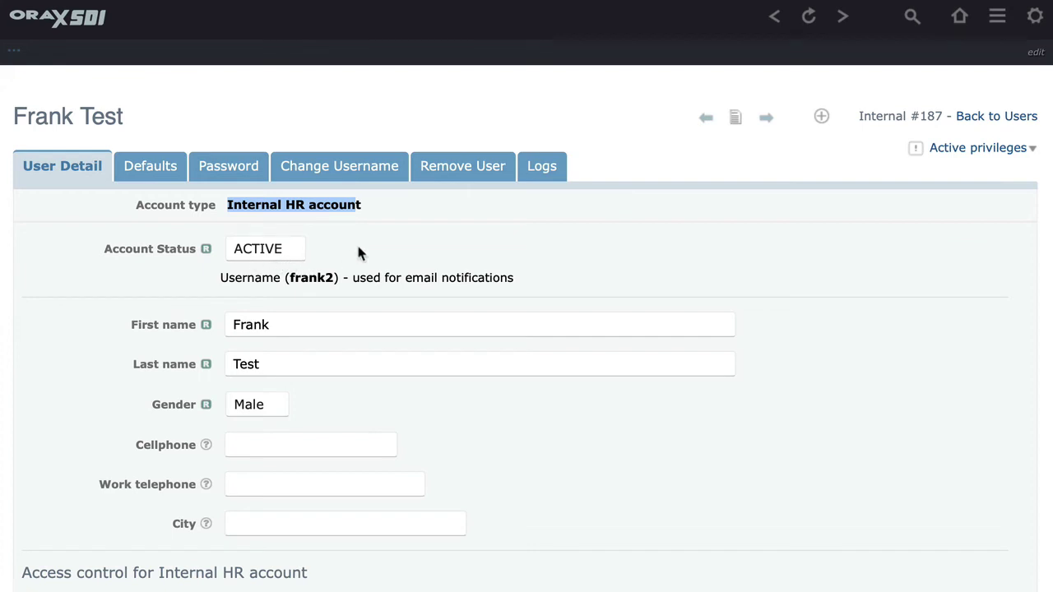
{"action": "left_click", "coordinate": [358, 250]}
{"action": "left_click", "coordinate": [270, 251]}
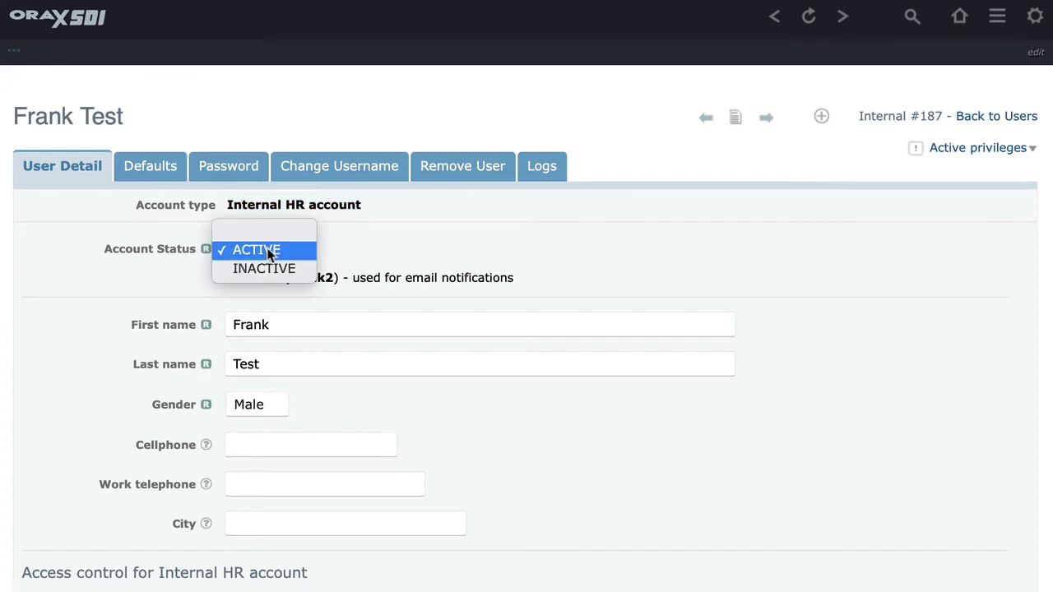
{"action": "left_click", "coordinate": [381, 258]}
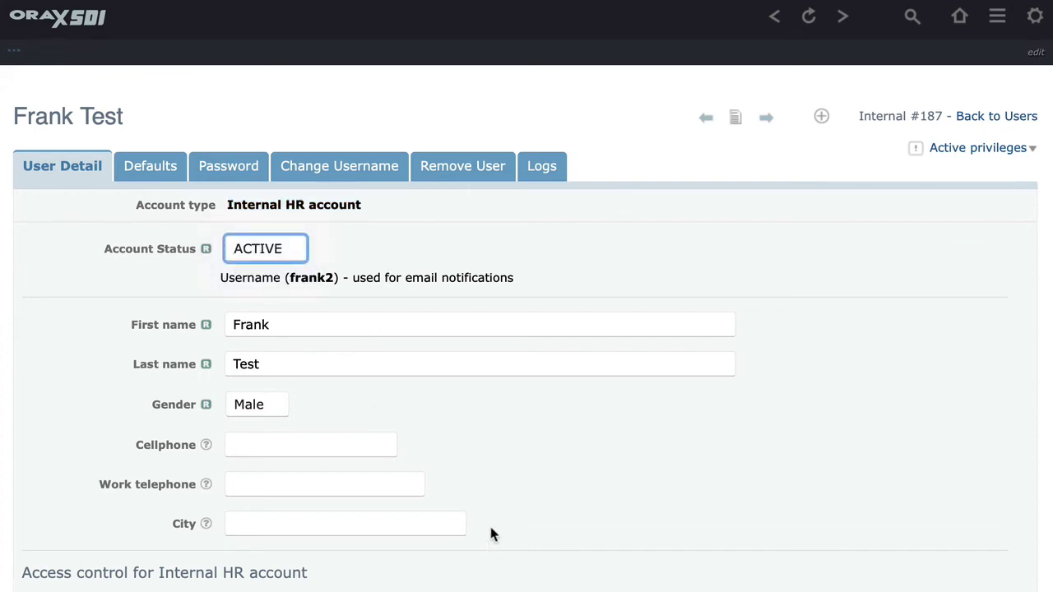
- Grant the internal account the Portal Access, Work Access, Customers and Financial documents privileges
{"action": "scroll", "coordinate": [492, 531], "scroll_direction": "down", "scroll_amount": 4}
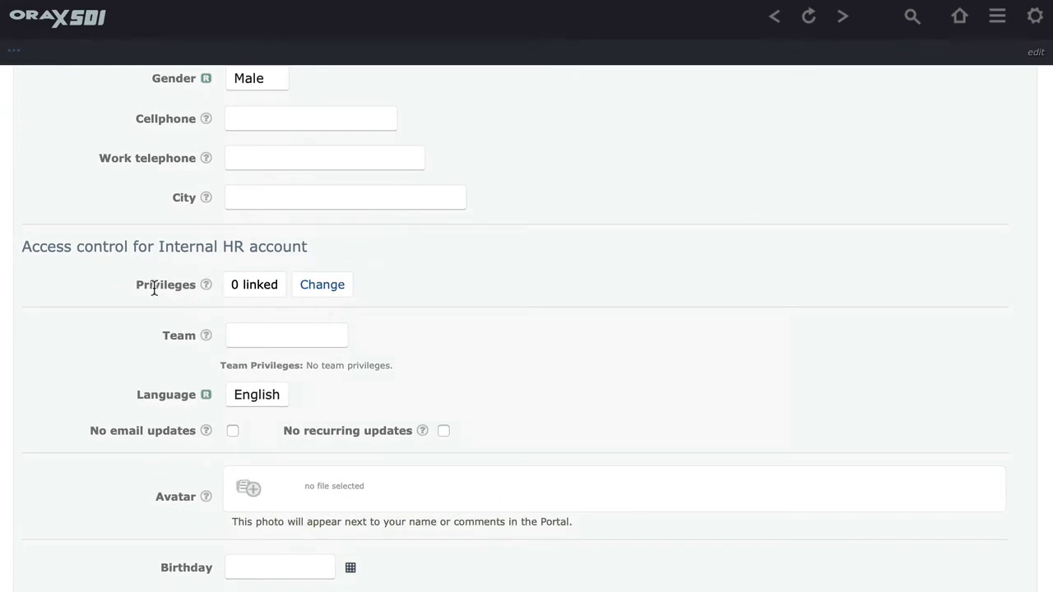
{"action": "left_click", "coordinate": [322, 285]}
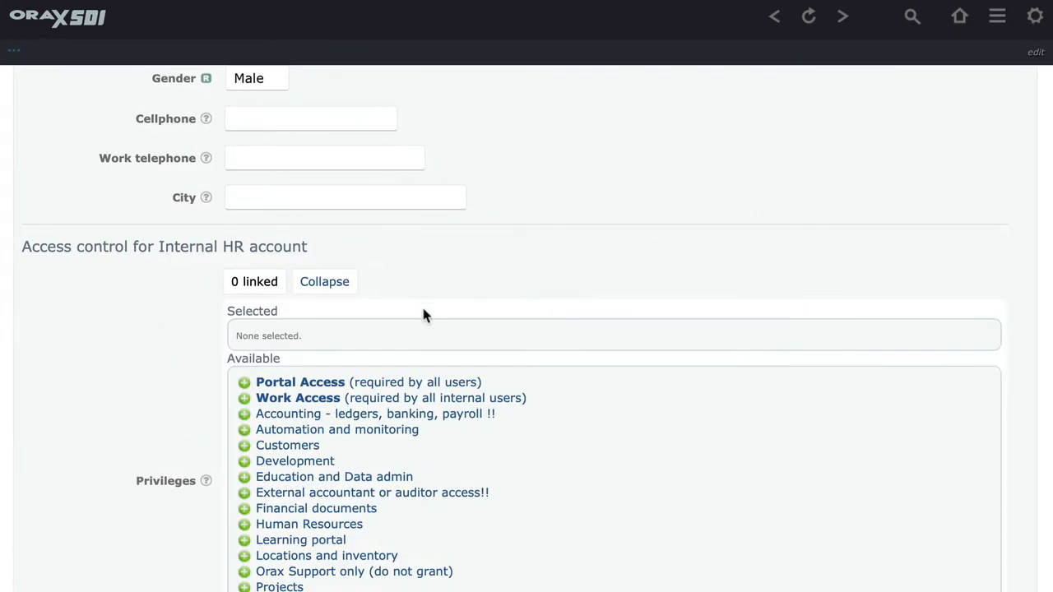
{"action": "left_click", "coordinate": [317, 385]}
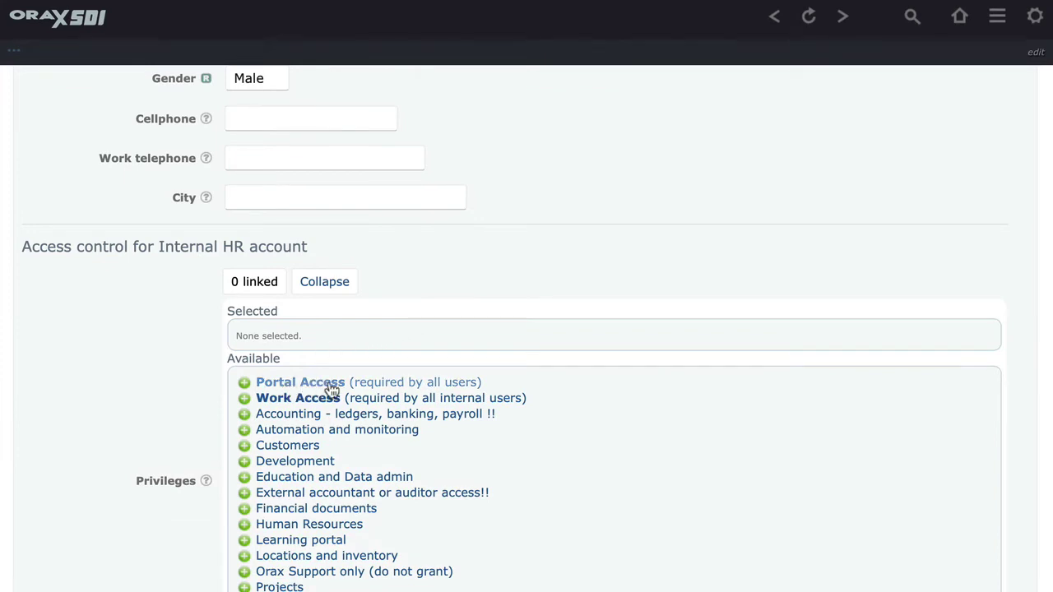
{"action": "left_click", "coordinate": [332, 387]}
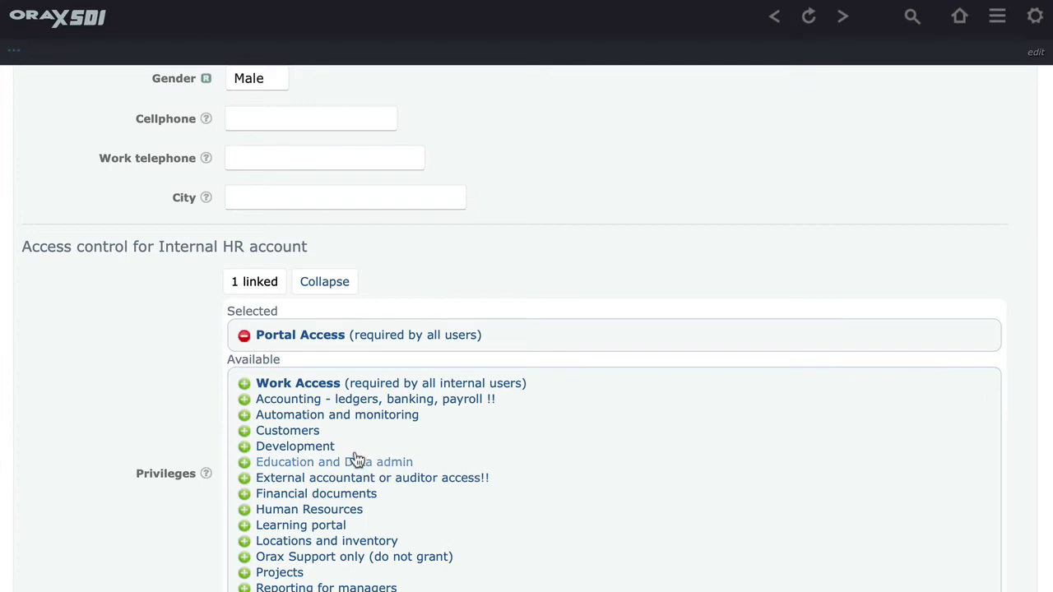
{"action": "left_click", "coordinate": [337, 384]}
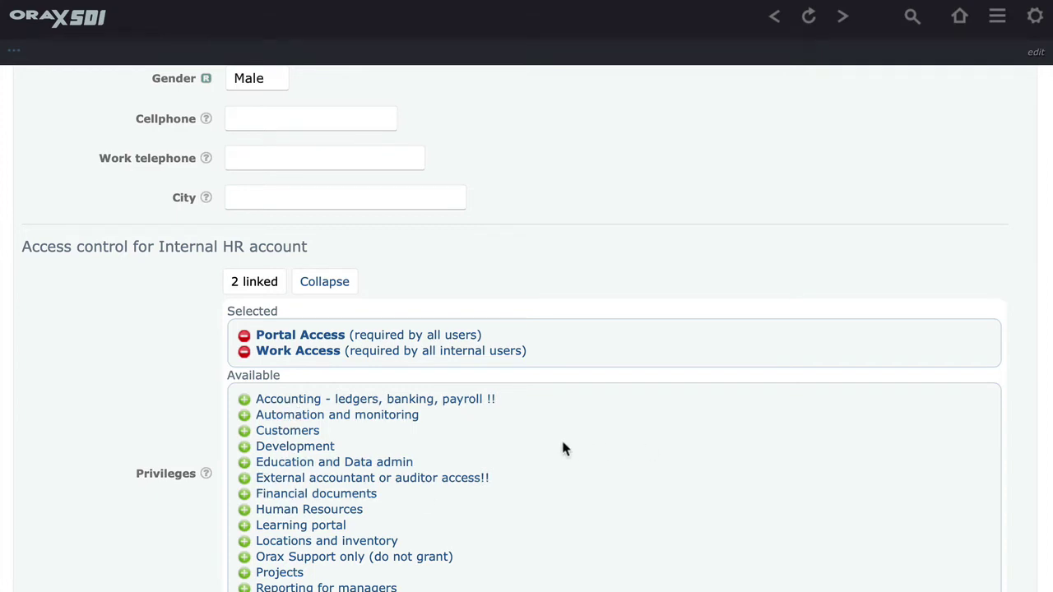
{"action": "left_click", "coordinate": [283, 434]}
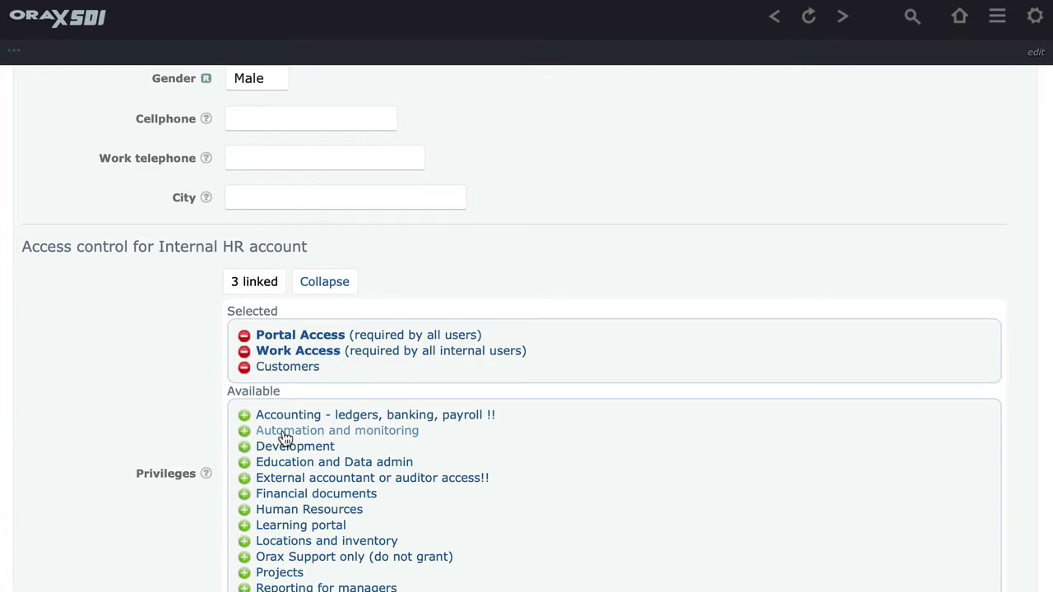
{"action": "left_click", "coordinate": [288, 496]}
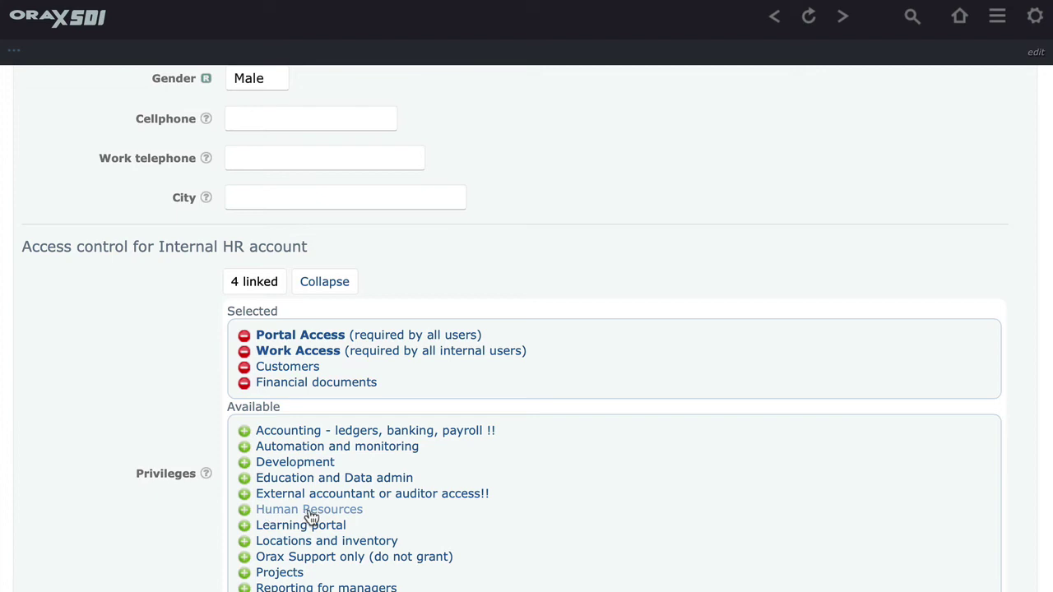
{"action": "mouse_move", "coordinate": [207, 475]}
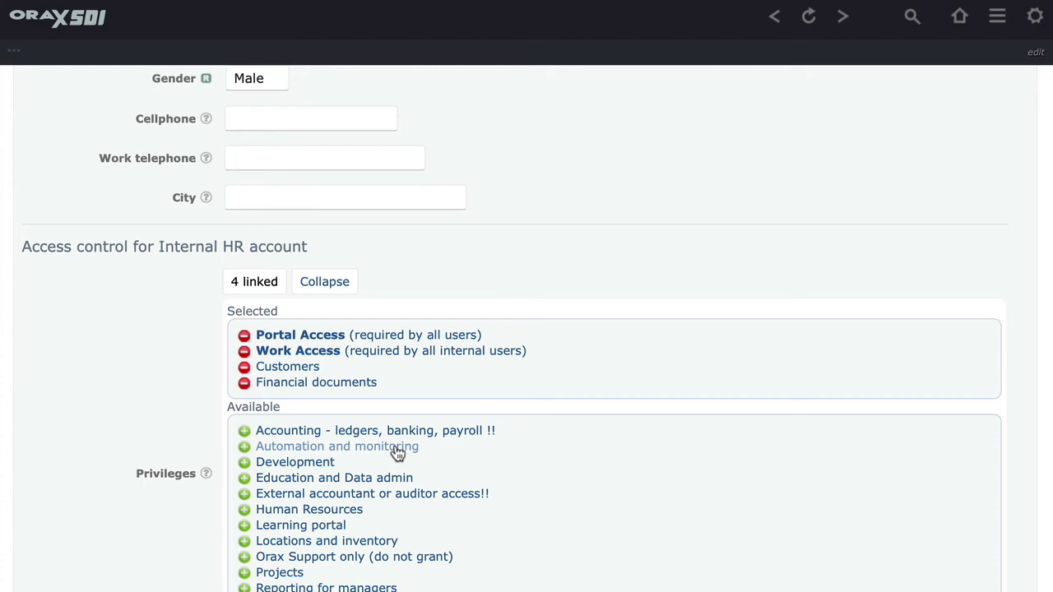
{"action": "left_click", "coordinate": [326, 287]}
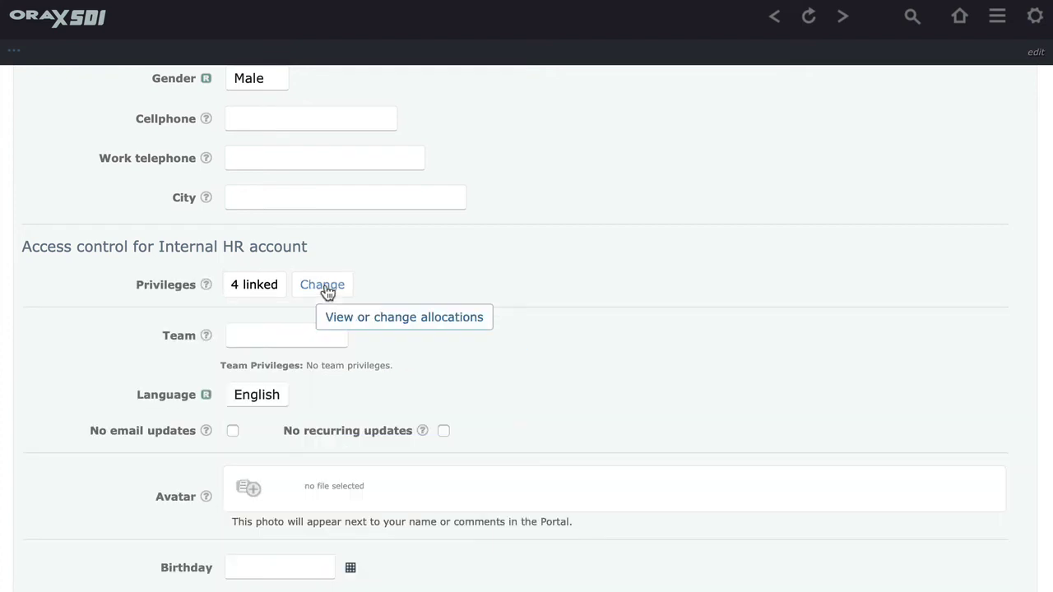
- Assign the internal account to the Sales Team and check the privileges the team provides
{"action": "left_click", "coordinate": [265, 335]}
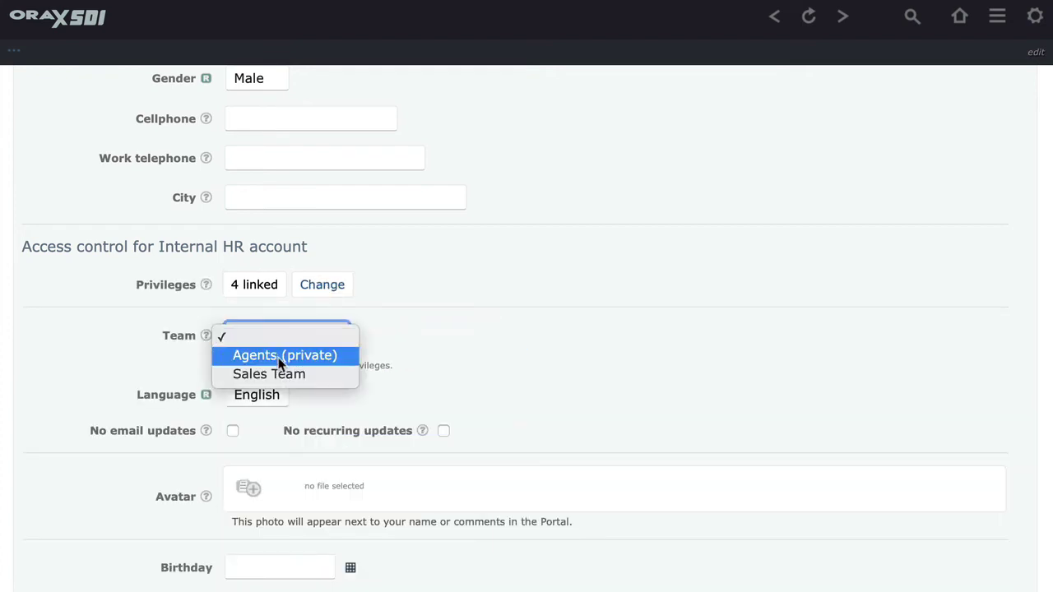
{"action": "left_click", "coordinate": [274, 380]}
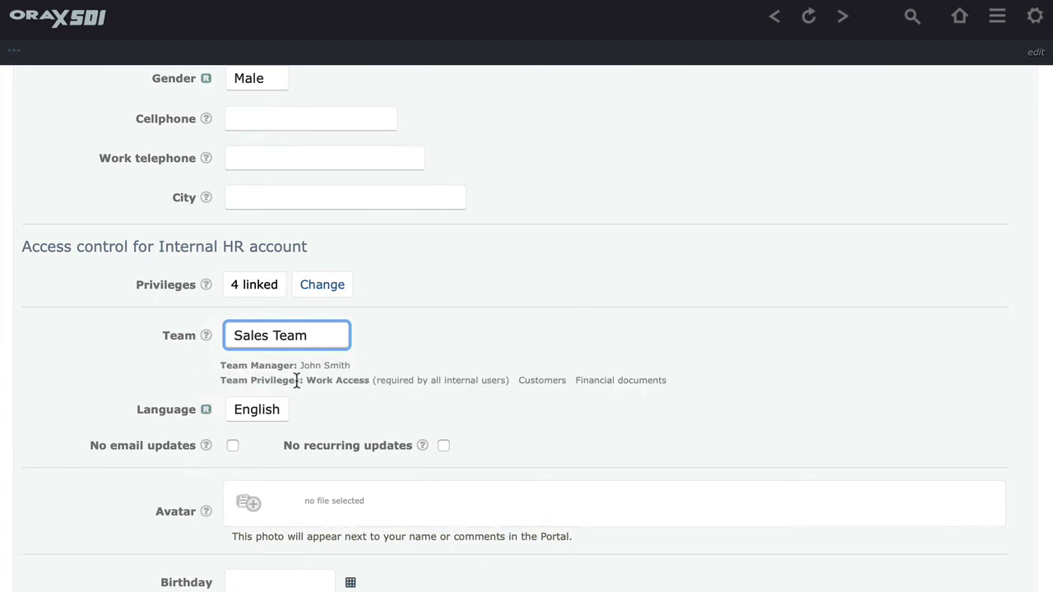
{"action": "left_click_drag", "start_coordinate": [307, 380], "coordinate": [640, 380]}
{"action": "left_click", "coordinate": [645, 380]}
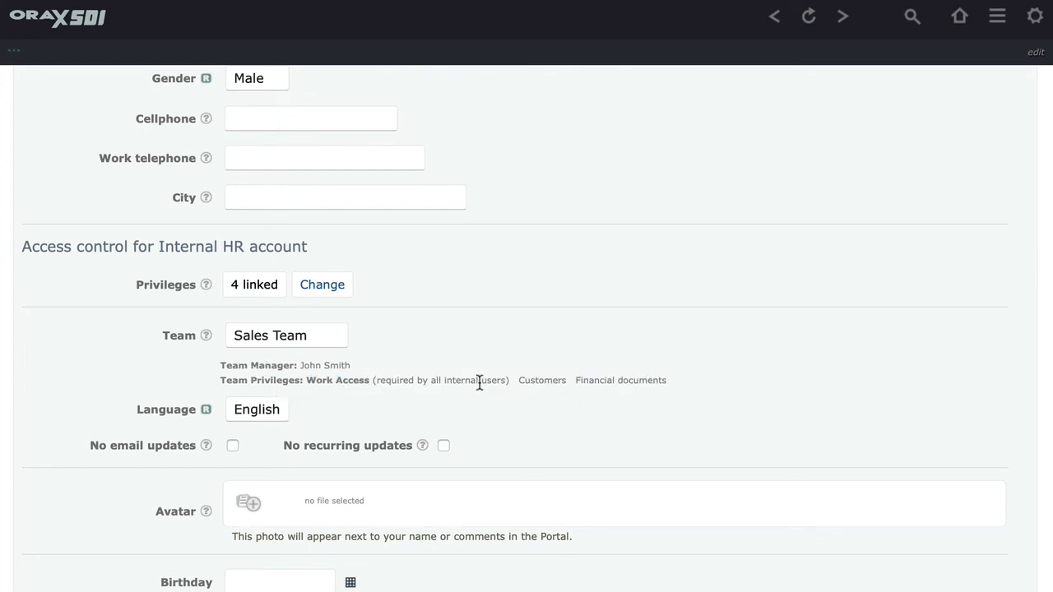
- Remove the Financial documents, Work Access and Customers privileges from the account's individual privileges, keeping only Portal Access
{"action": "left_click", "coordinate": [323, 285]}
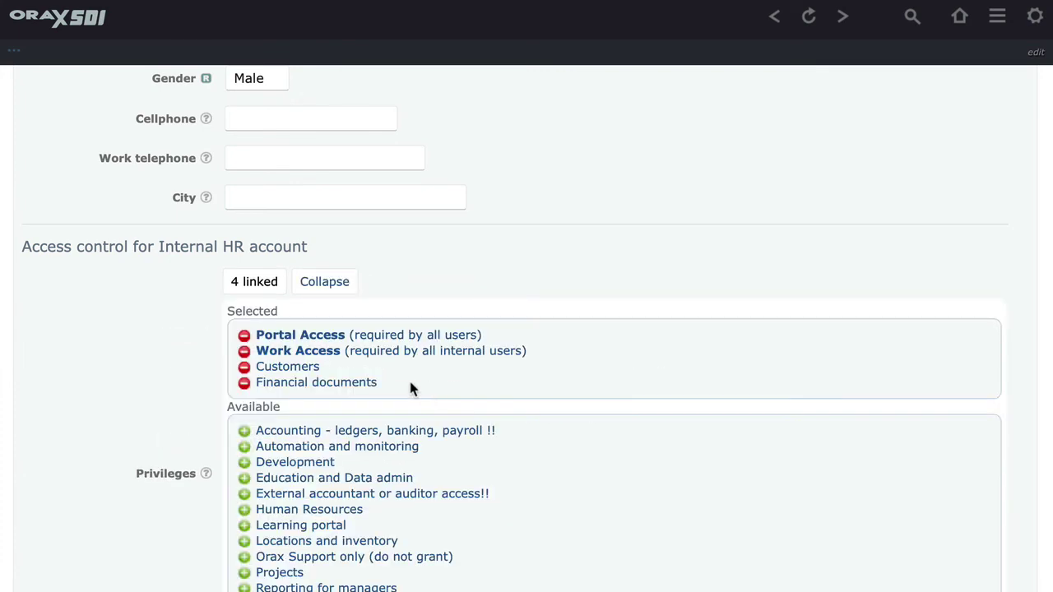
{"action": "left_click", "coordinate": [293, 382]}
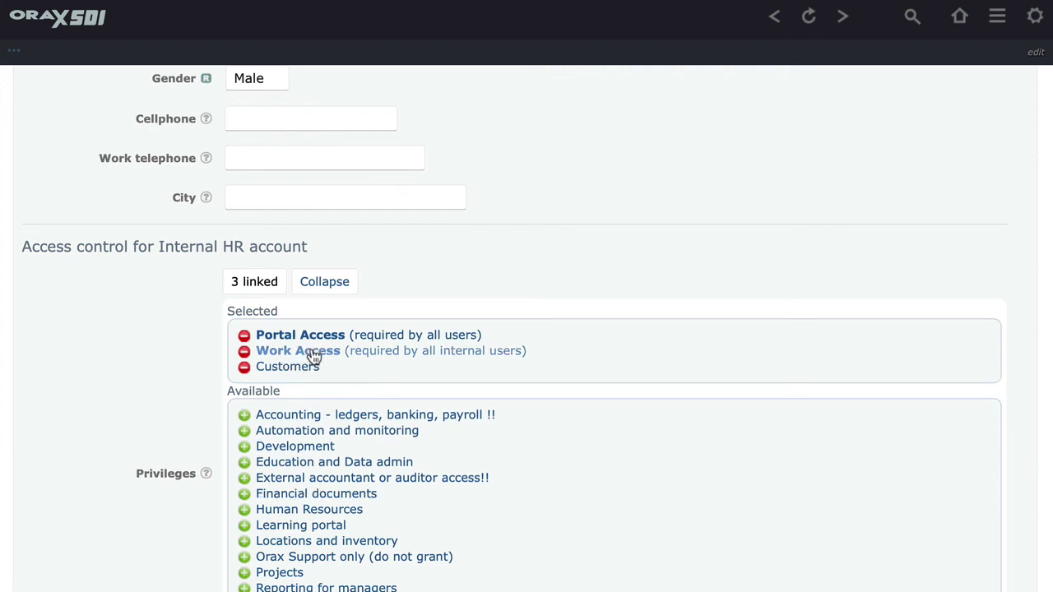
{"action": "left_click", "coordinate": [313, 352]}
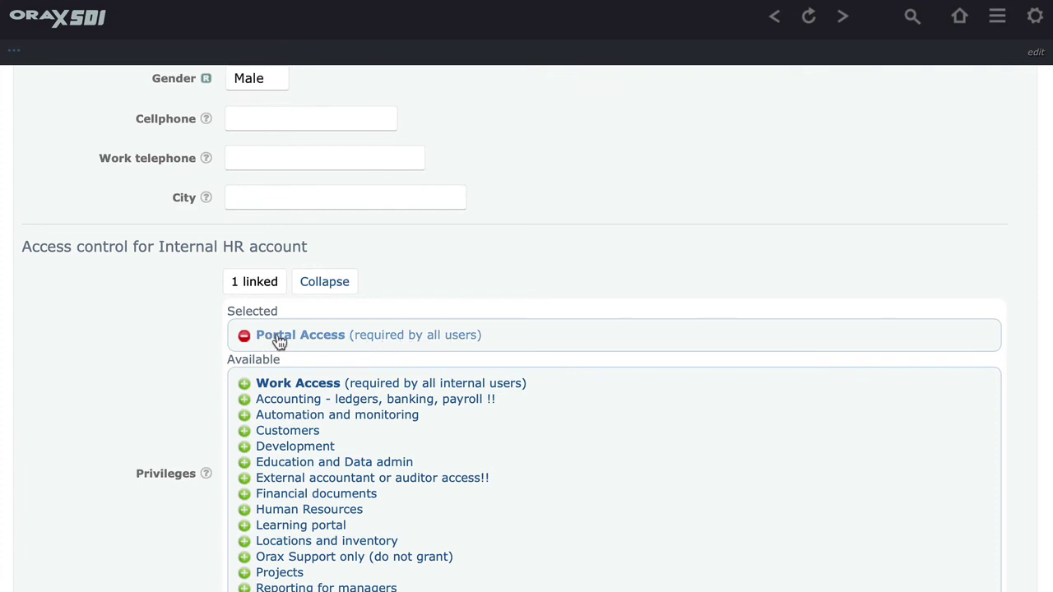
{"action": "left_click", "coordinate": [334, 284]}
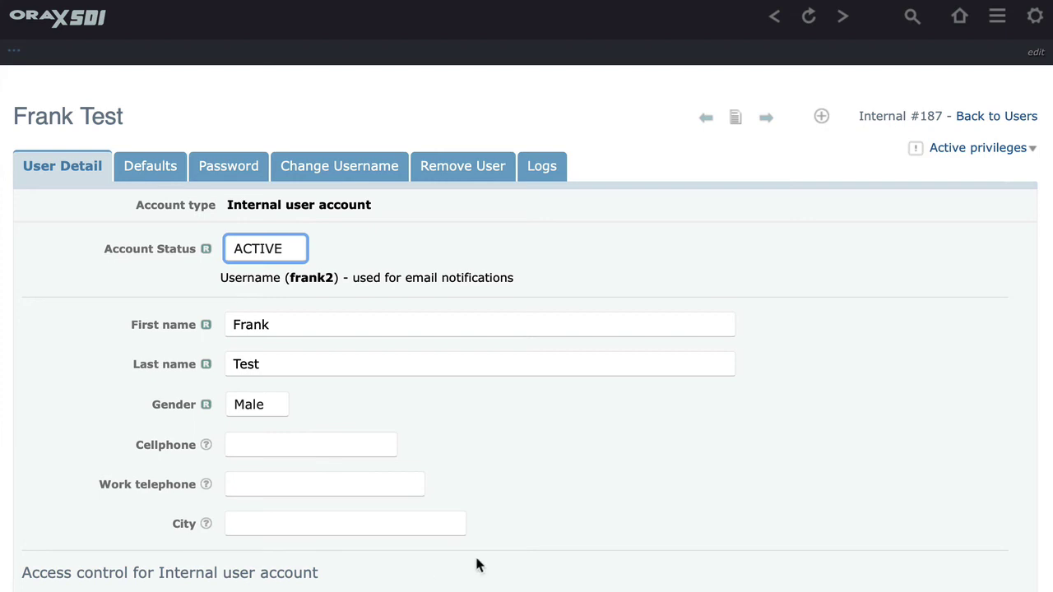
- View the signed-in user's personal account settings and return to the internal user account
{"action": "left_click", "coordinate": [1034, 18]}
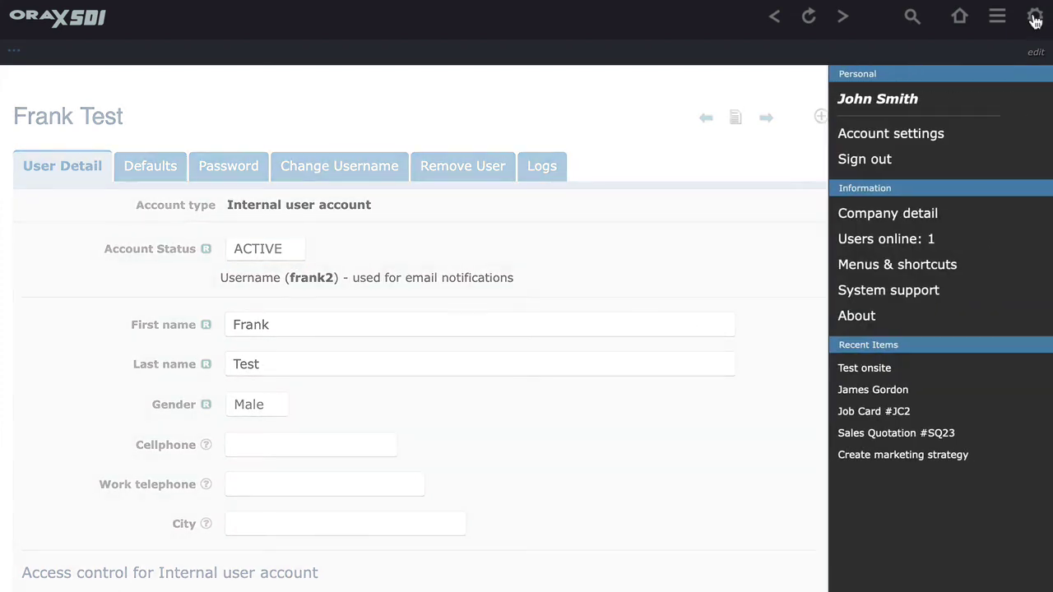
{"action": "left_click", "coordinate": [920, 138]}
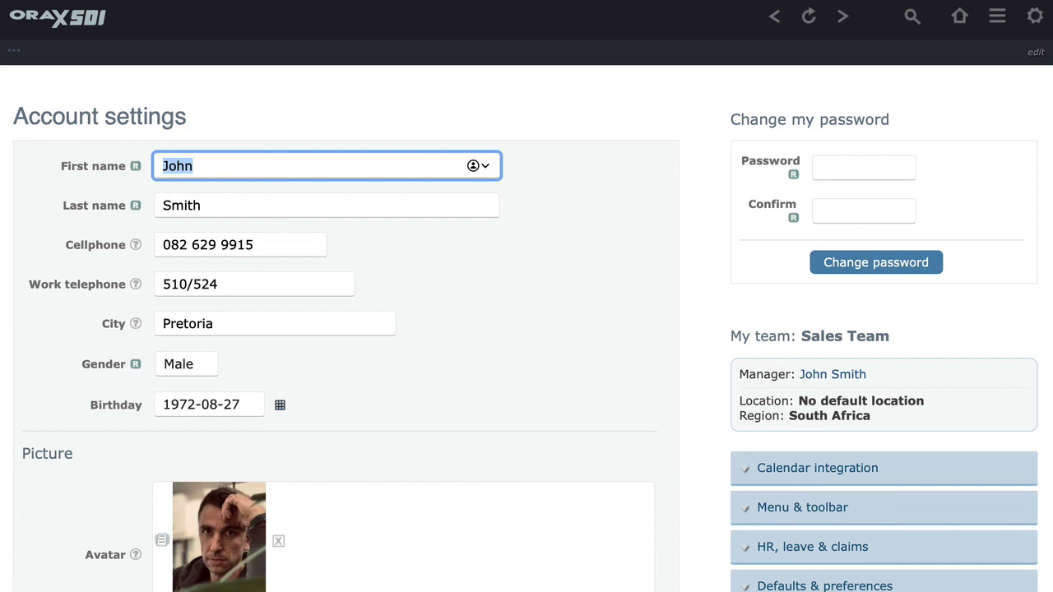
{"action": "left_click", "coordinate": [774, 18]}
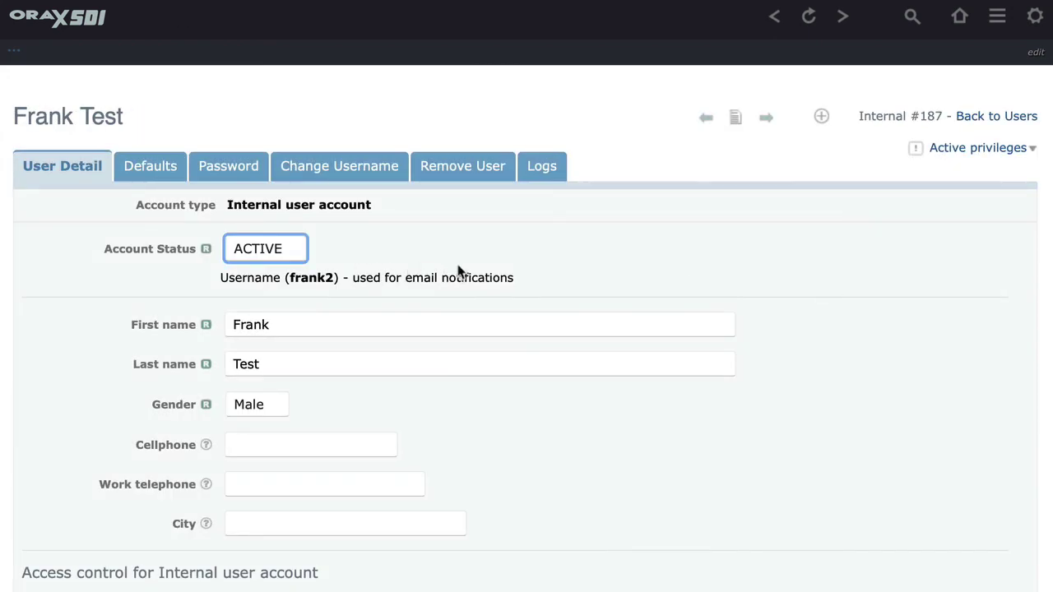
- Check the account removal options and set the internal user's account status to INACTIVE
{"action": "left_click", "coordinate": [460, 169]}
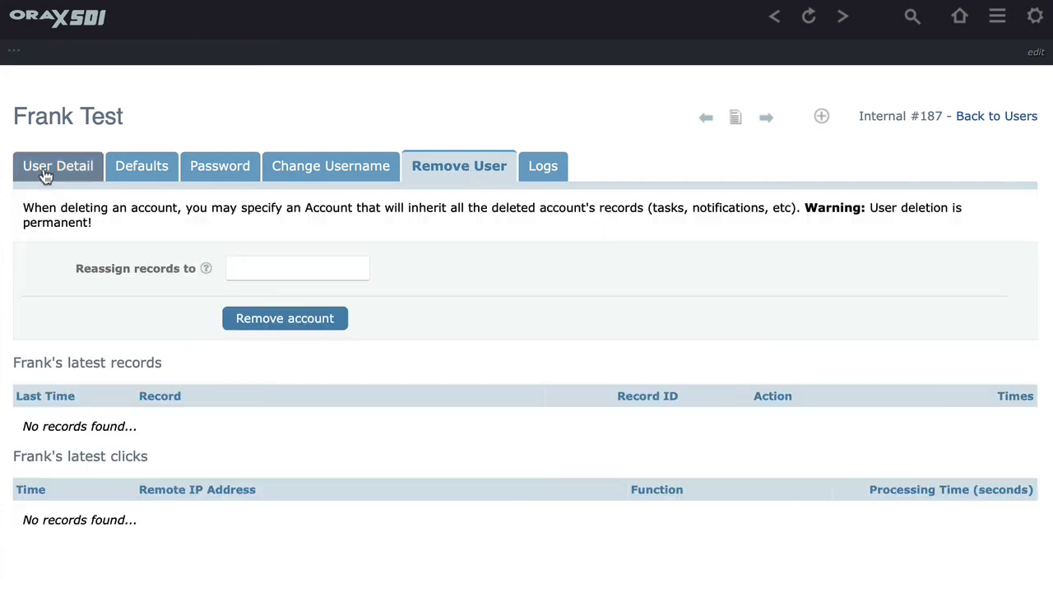
{"action": "left_click", "coordinate": [47, 175]}
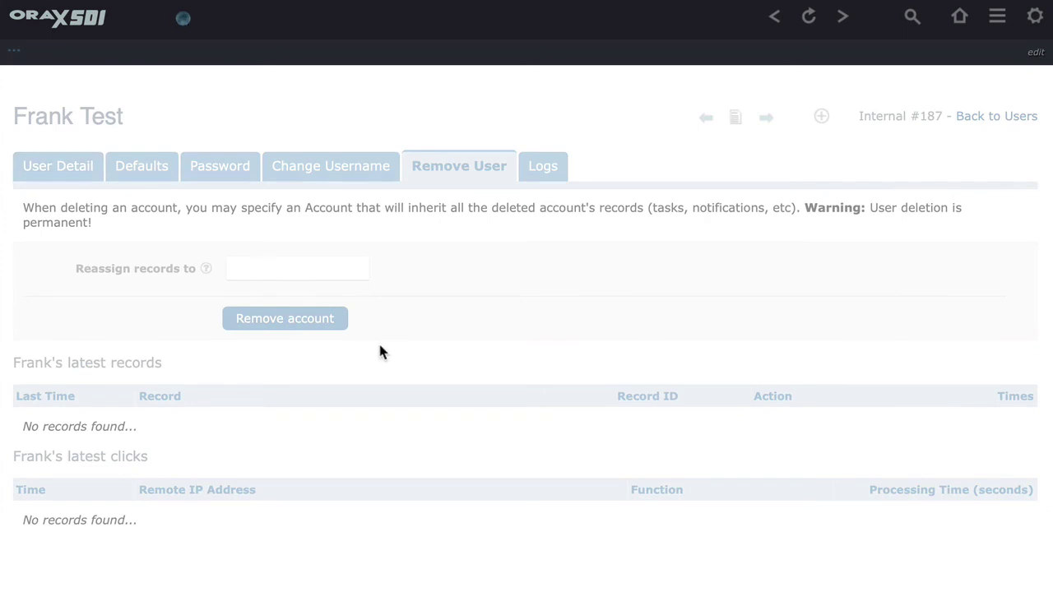
{"action": "left_click", "coordinate": [272, 251]}
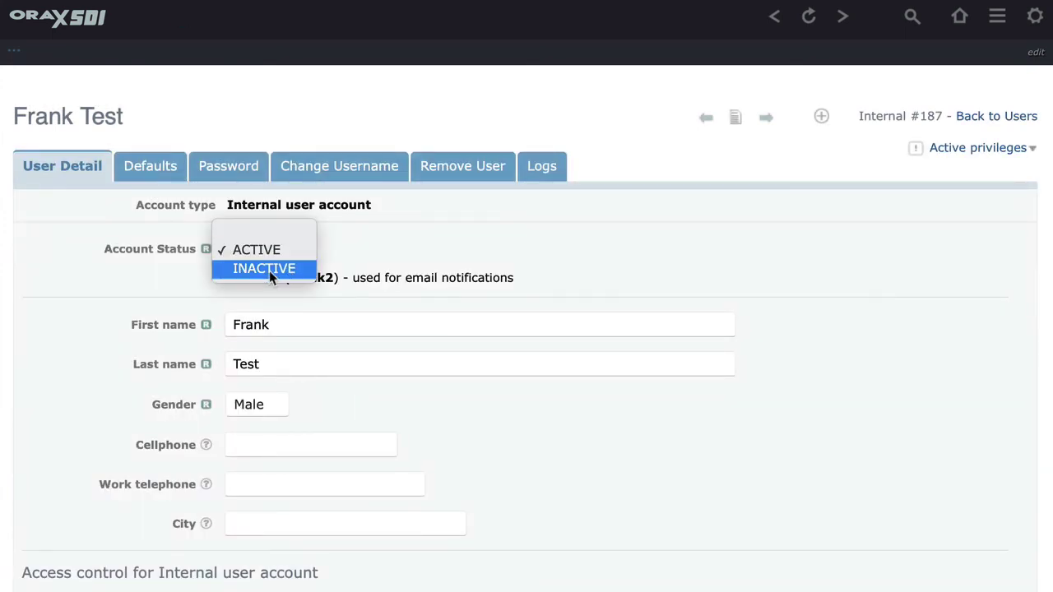
{"action": "left_click", "coordinate": [280, 271]}
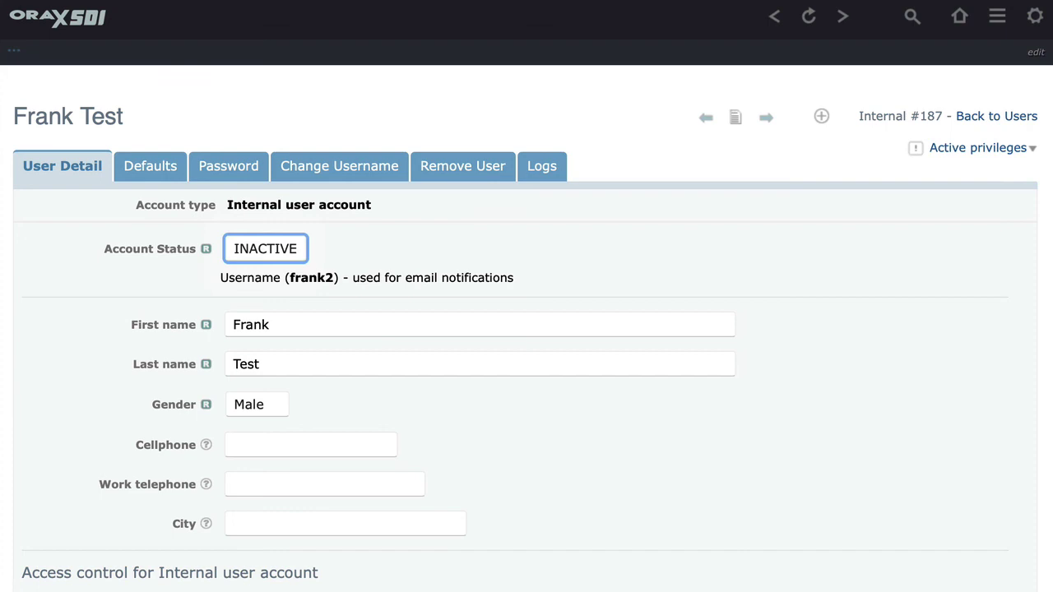
- In the account removal options, choose the first listed user as the one who inherits the deleted account's records
{"action": "left_click", "coordinate": [464, 167]}
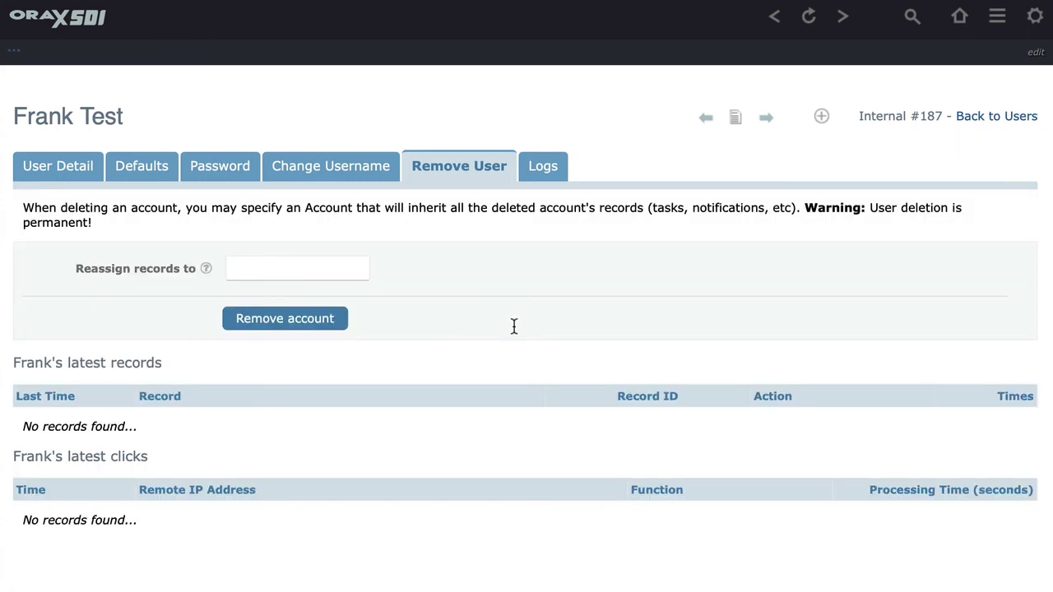
{"action": "left_click", "coordinate": [287, 270]}
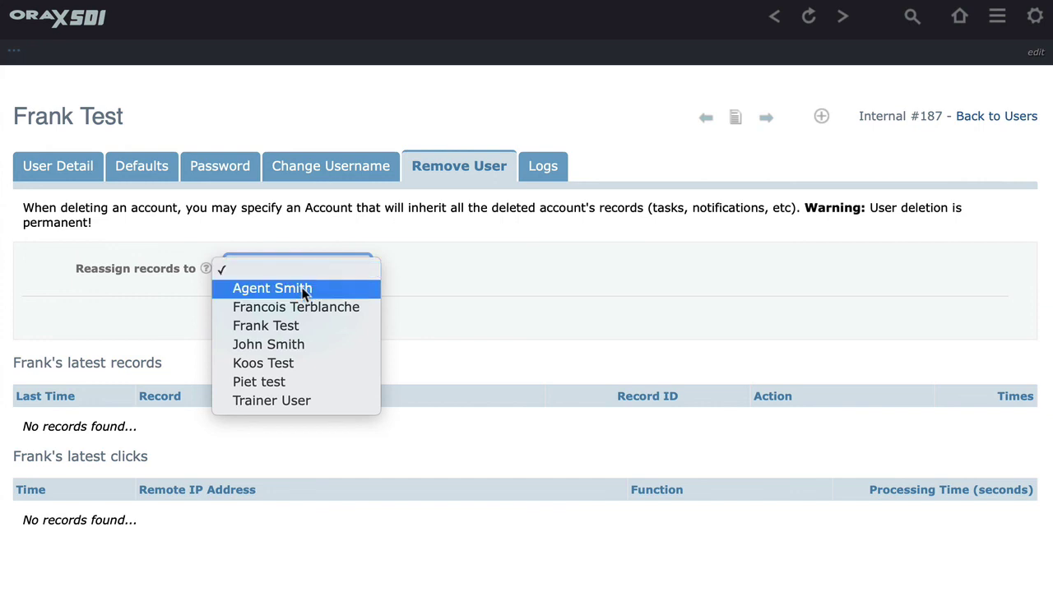
{"action": "left_click", "coordinate": [555, 288]}
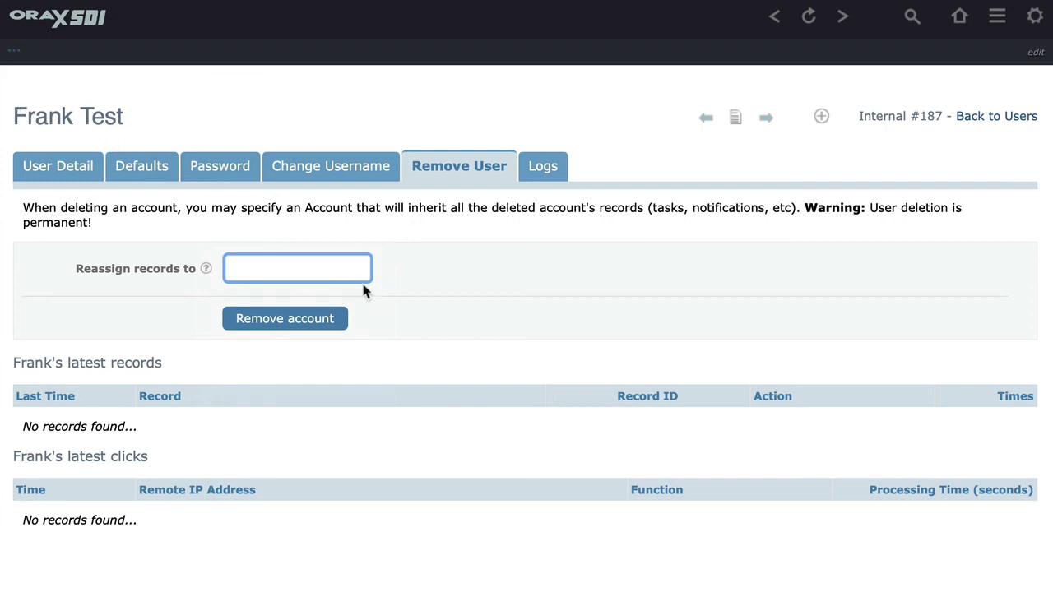
{"action": "left_click", "coordinate": [329, 271]}
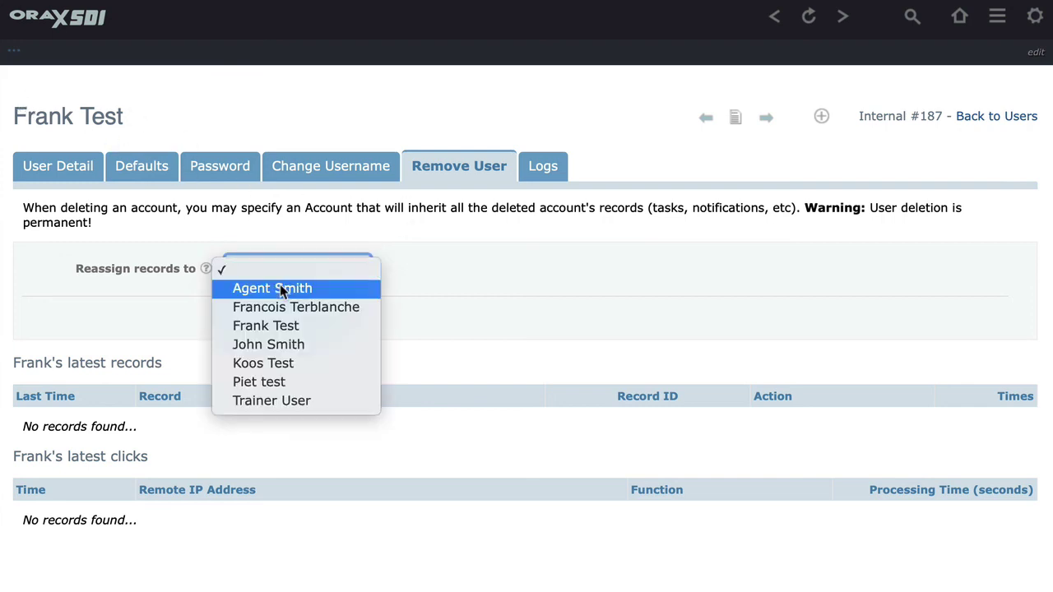
{"action": "left_click", "coordinate": [304, 287]}
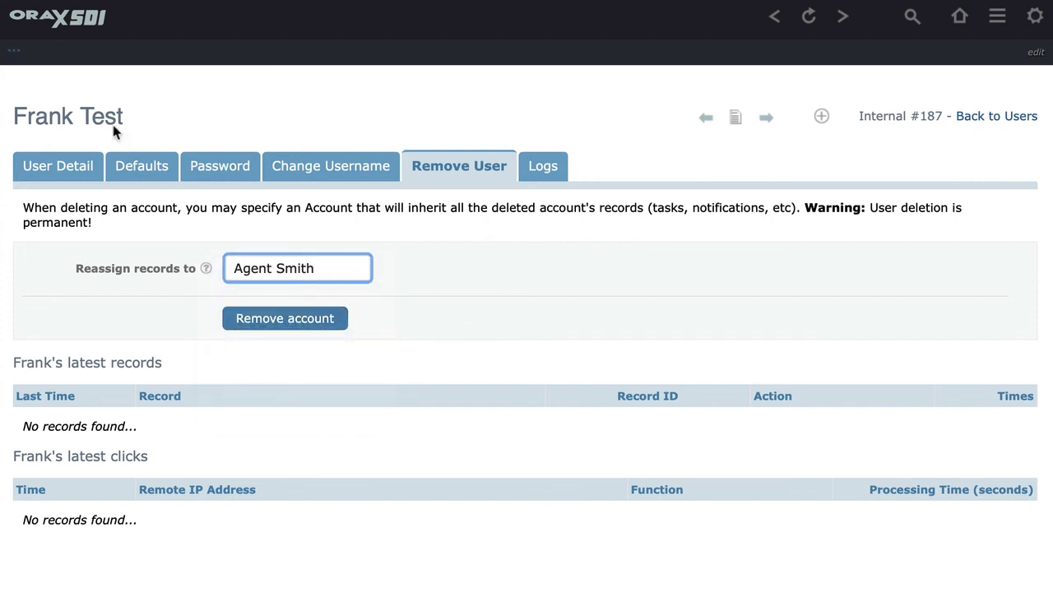